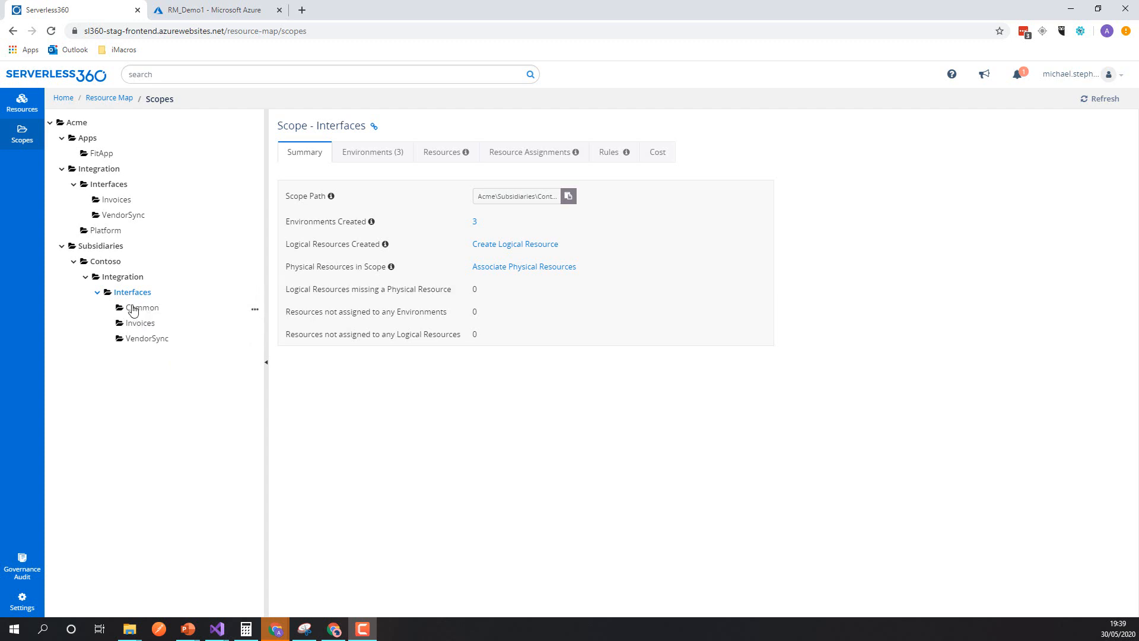
Step: Switch to the Azure portal to review the logic apps in the RM_Demo1 resource group, and return to Serverless360
click(217, 12)
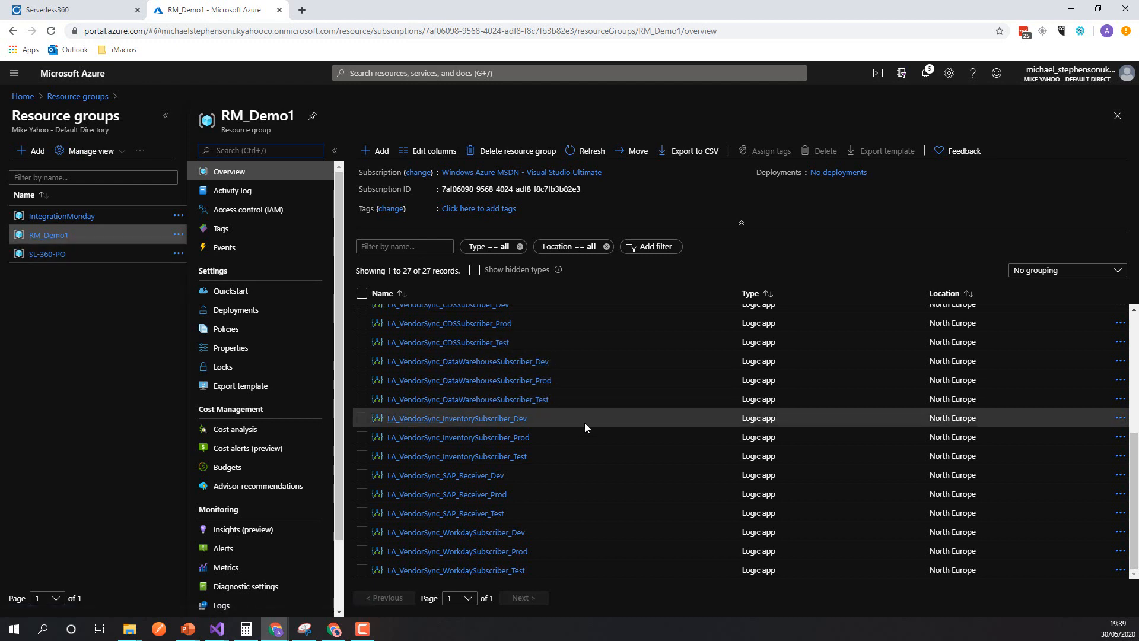
scroll(584, 423, up, 4)
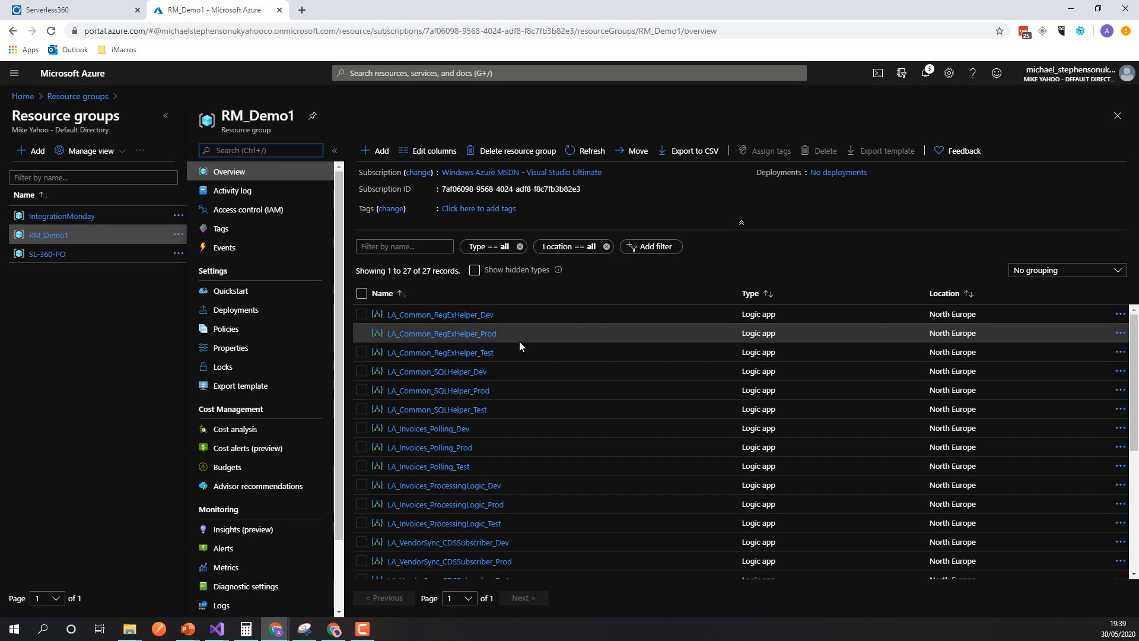
click(104, 10)
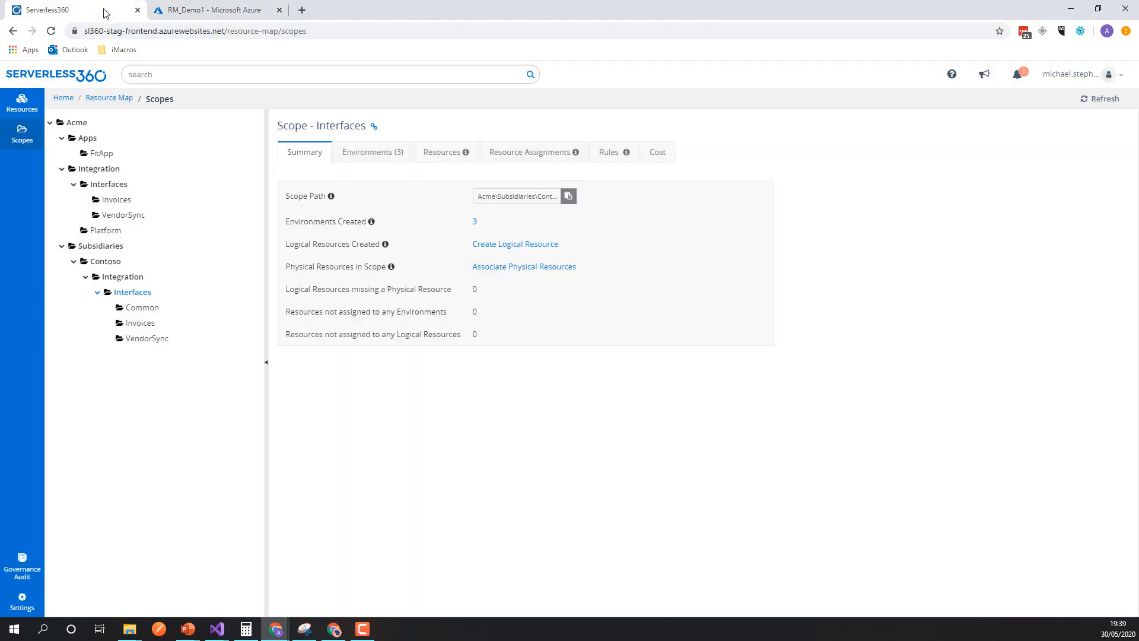
Step: List the unmapped resources of the resource map and filter their names by "comm"
click(30, 113)
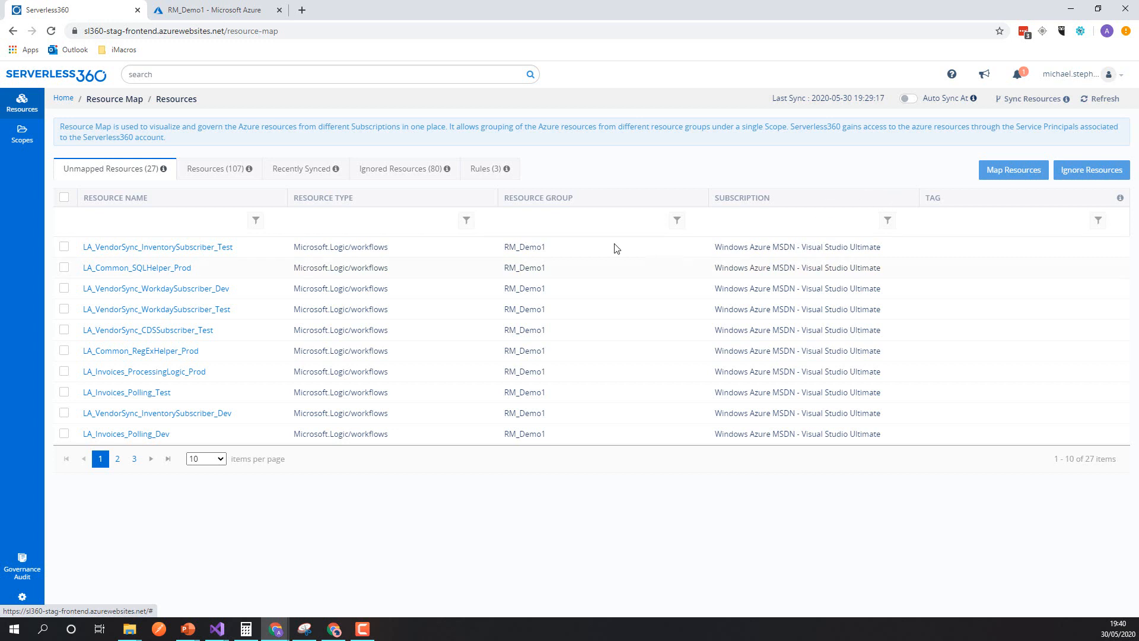
click(179, 222)
text(c)
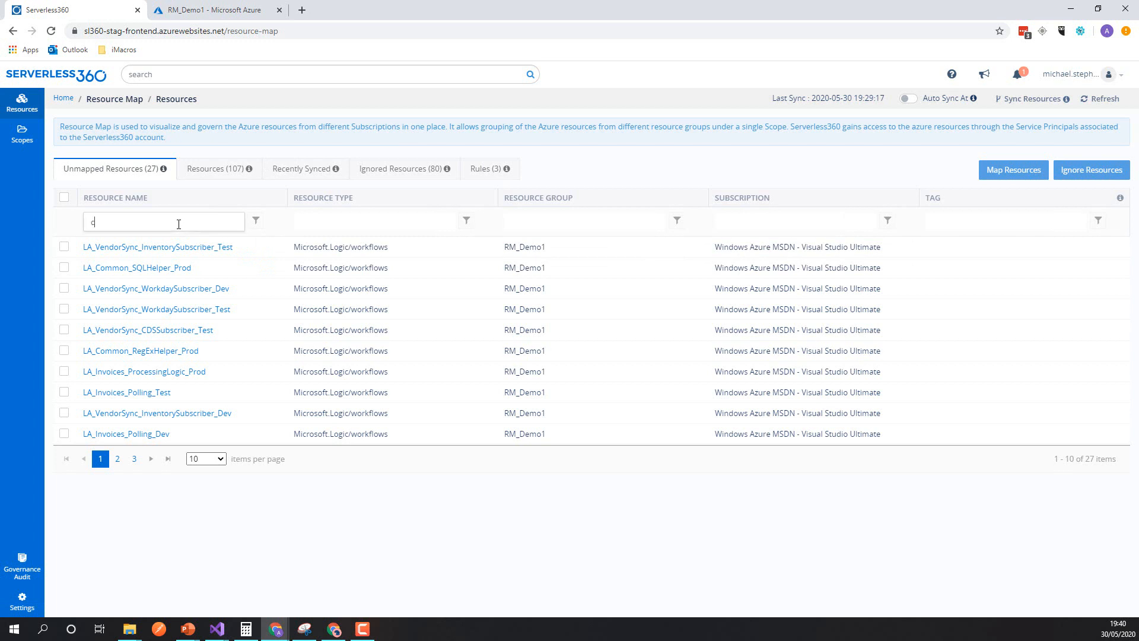
text(omm)
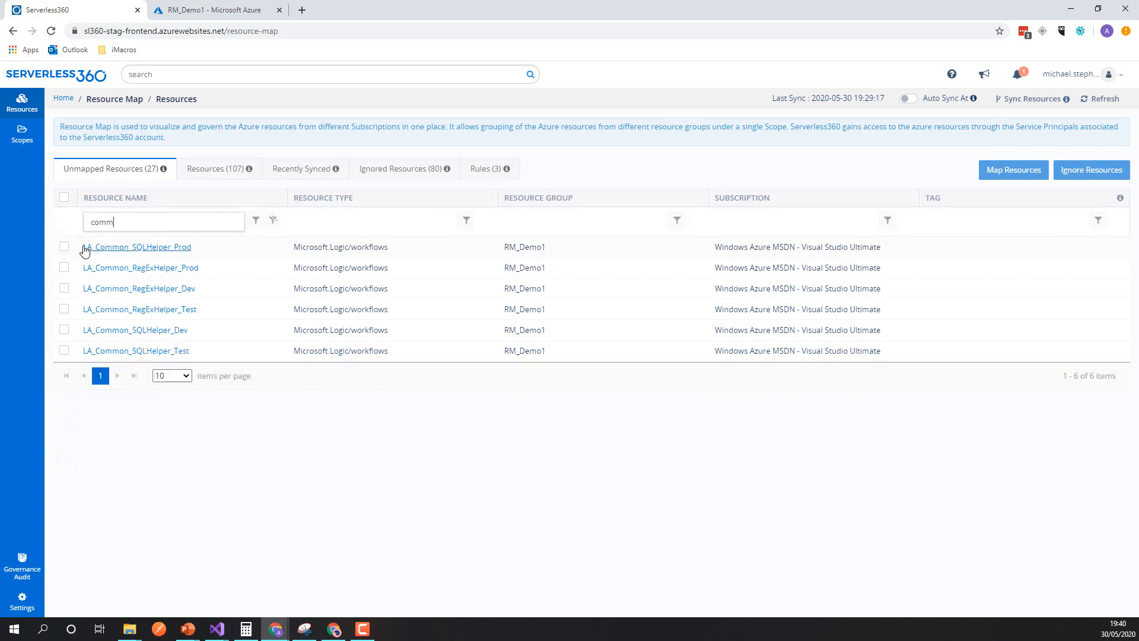
Step: Map all the filtered LA_Common resources to the scope Acme > Subsidiaries > Contoso > Integration > Interfaces > Common
click(64, 246)
click(64, 266)
click(64, 288)
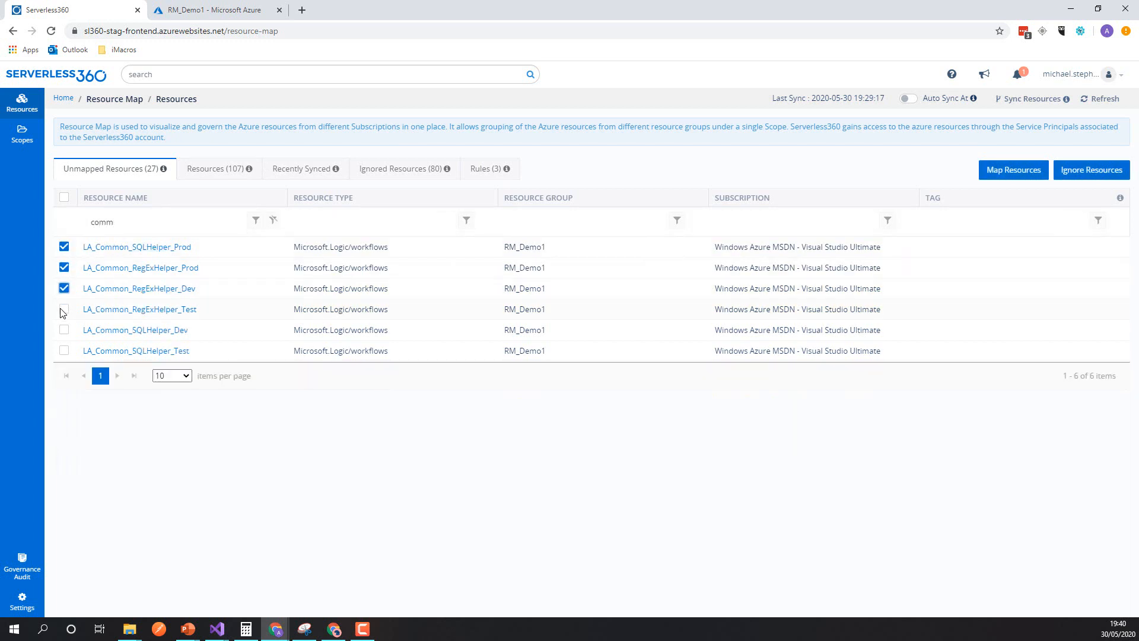
click(64, 309)
click(64, 330)
click(64, 351)
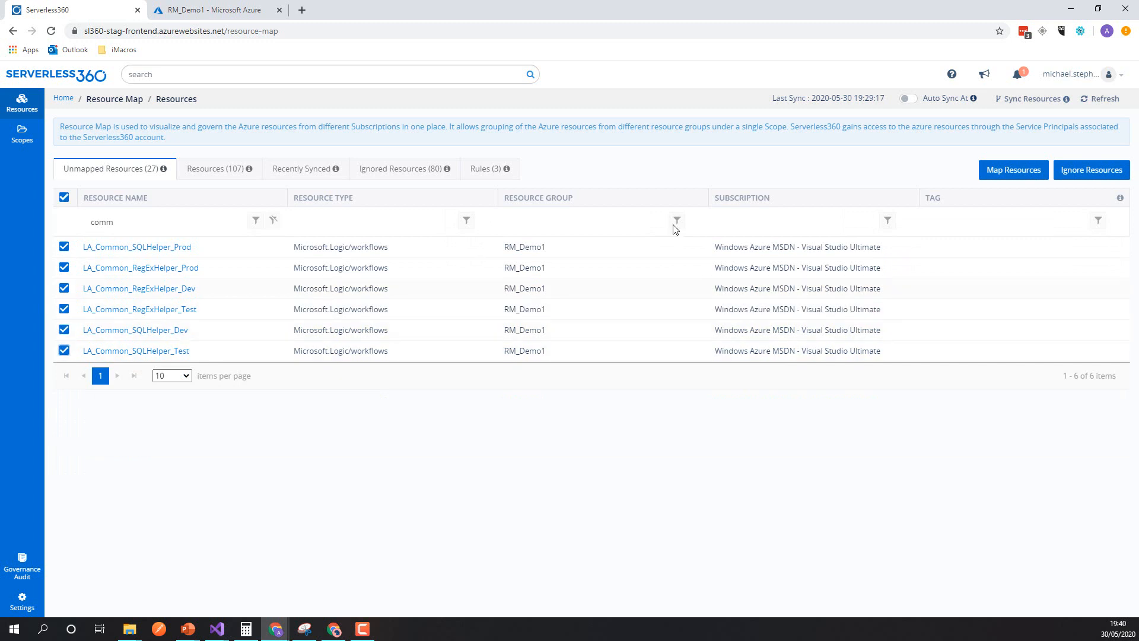
click(1001, 171)
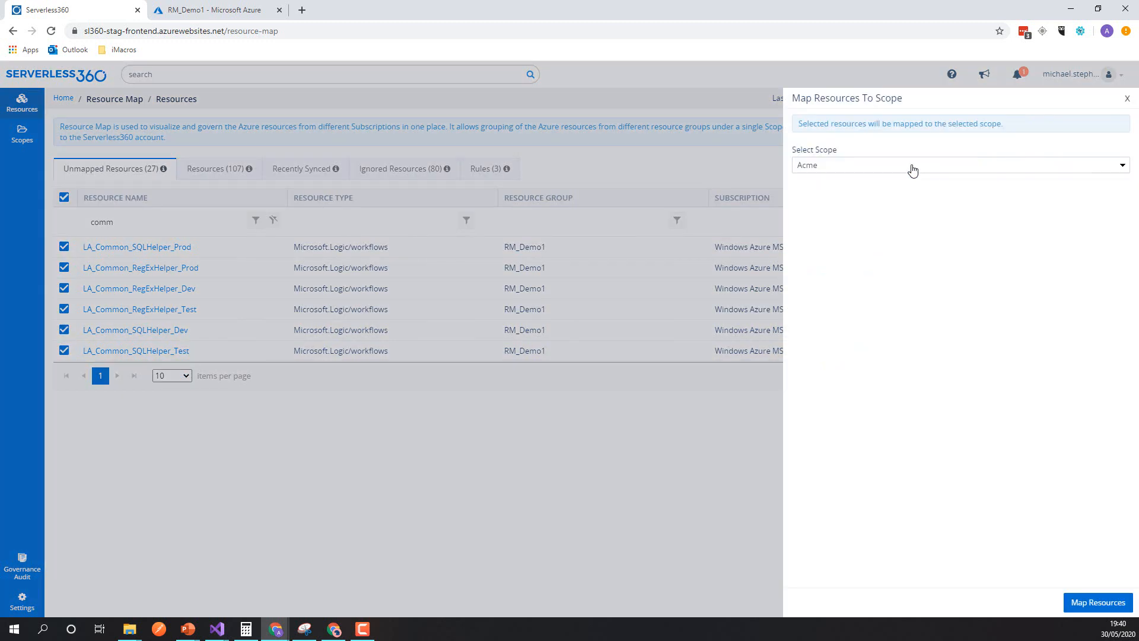
click(911, 171)
click(807, 228)
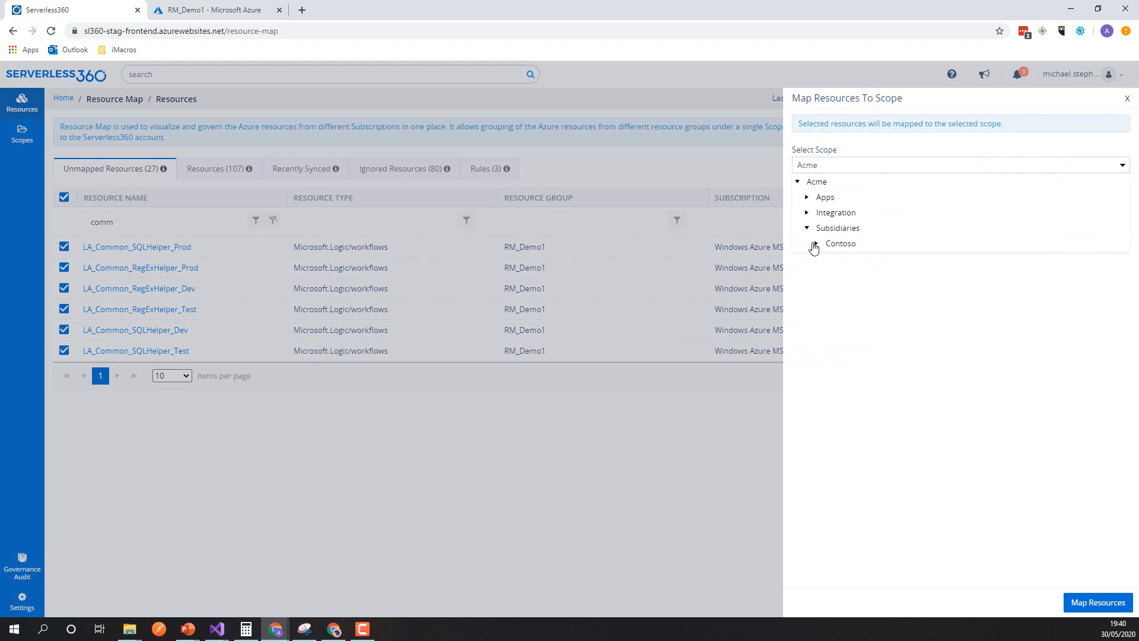
click(816, 243)
click(825, 260)
click(836, 305)
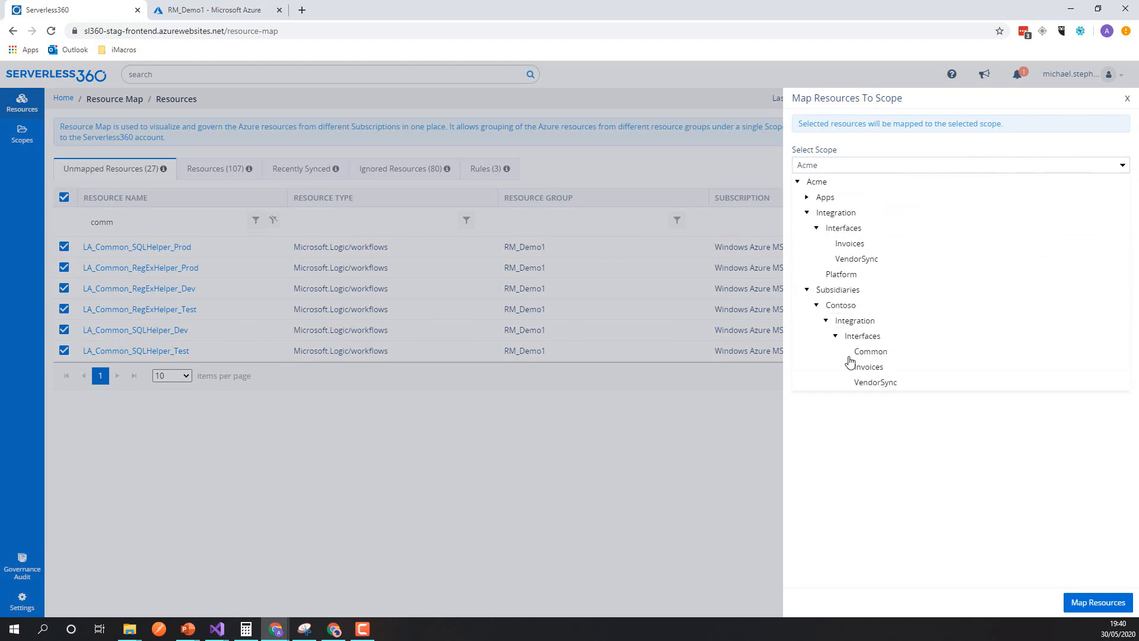
click(863, 352)
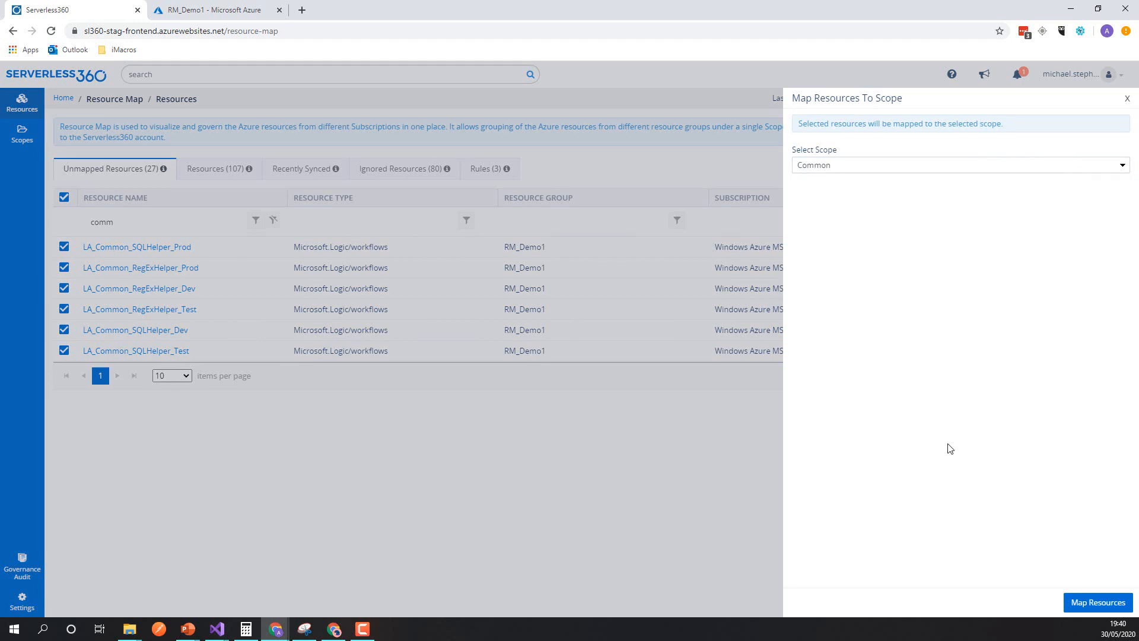
click(1094, 602)
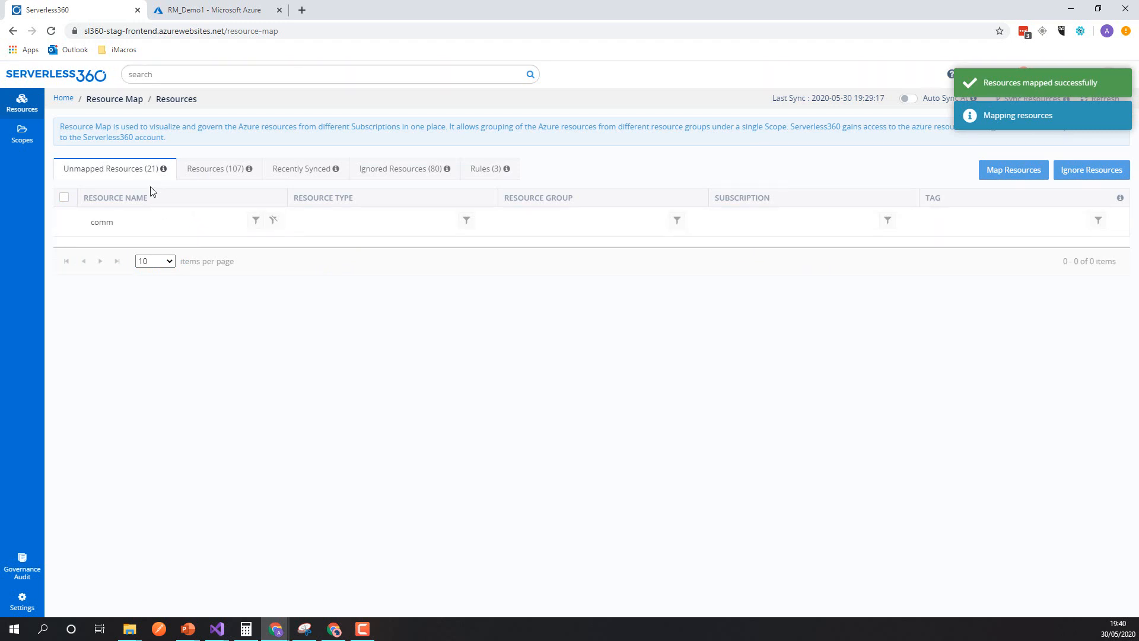
Step: Replace the resource name filter on the unmapped resources with "invoi"
drag(115, 220, 52, 213)
text(inv)
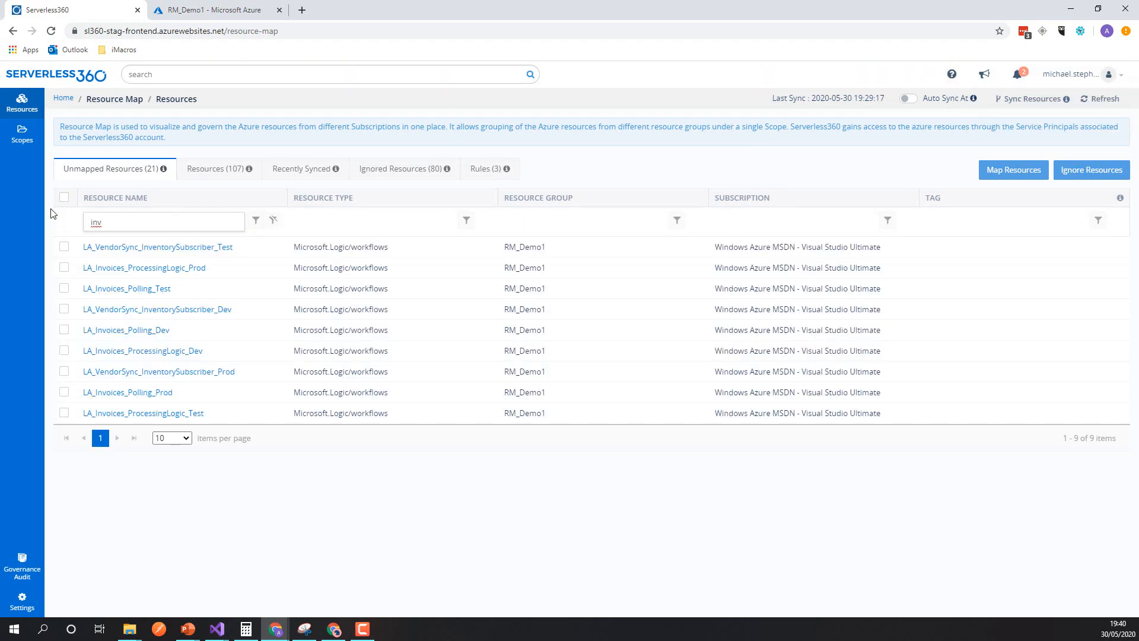
text(oi)
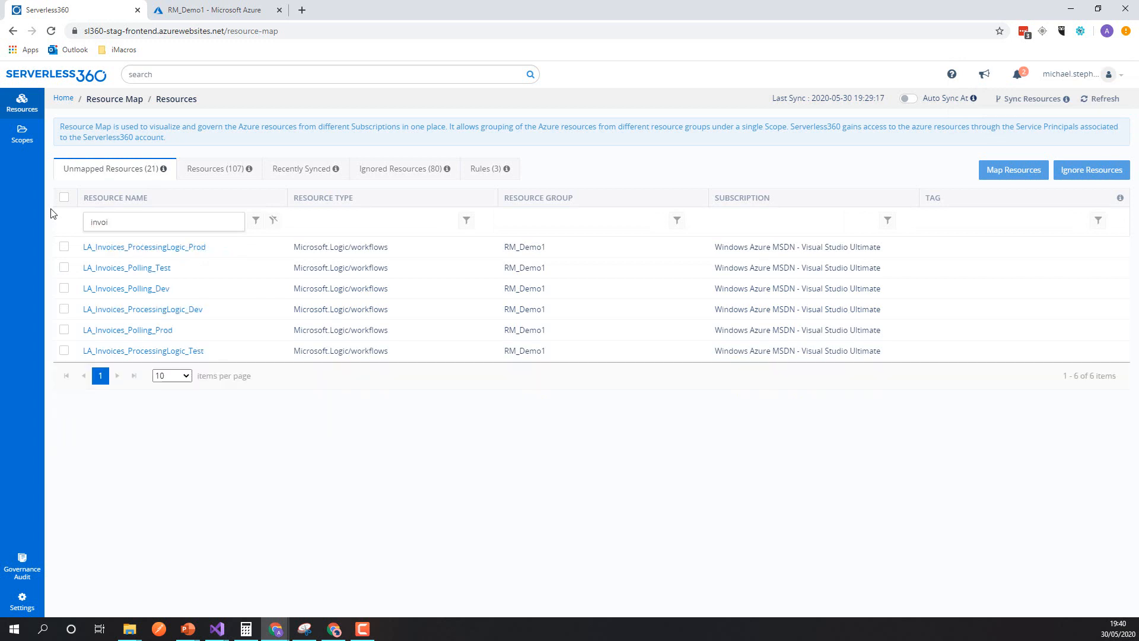
Step: Map all the filtered LA_Invoices resources to the Invoices scope under Contoso's integration interfaces
click(64, 247)
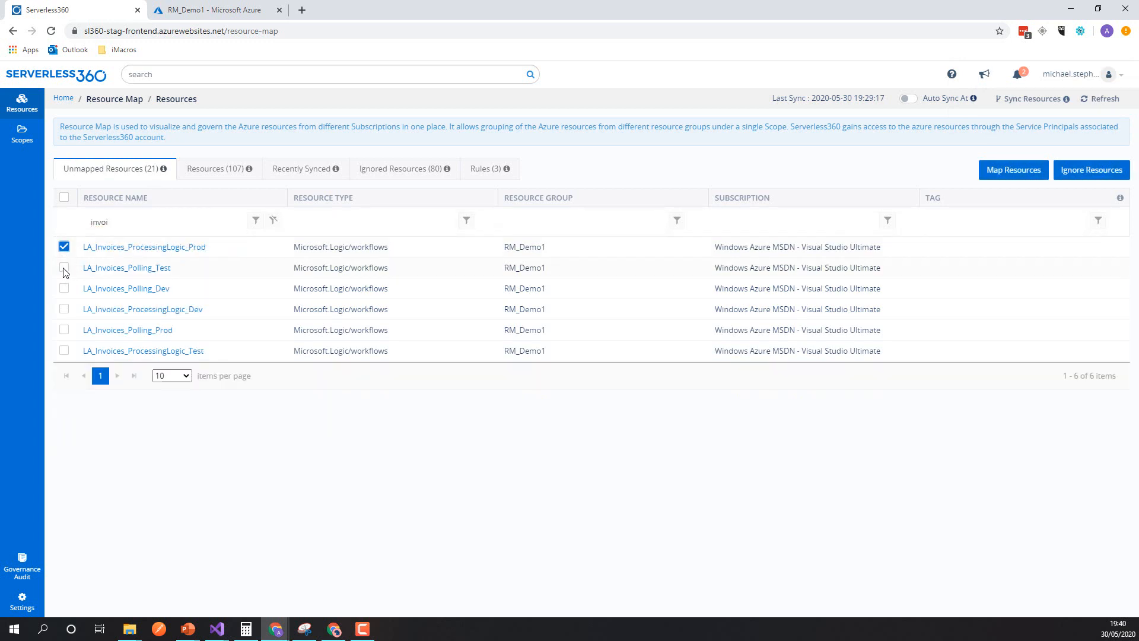
click(64, 268)
click(65, 288)
click(64, 309)
click(64, 329)
click(64, 351)
click(1032, 170)
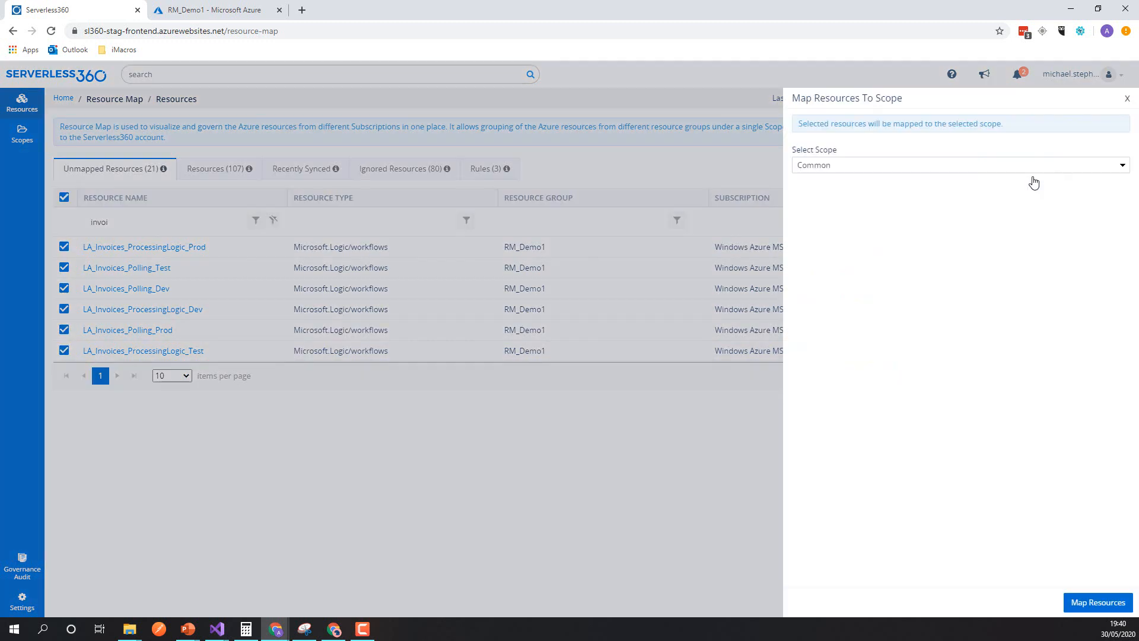
click(881, 169)
click(870, 366)
click(1094, 601)
Step: Filter the unmapped resources by "vend" and map the whole first page to the VendorSync scope under Contoso's integration interfaces
drag(122, 216, 33, 215)
text(vend)
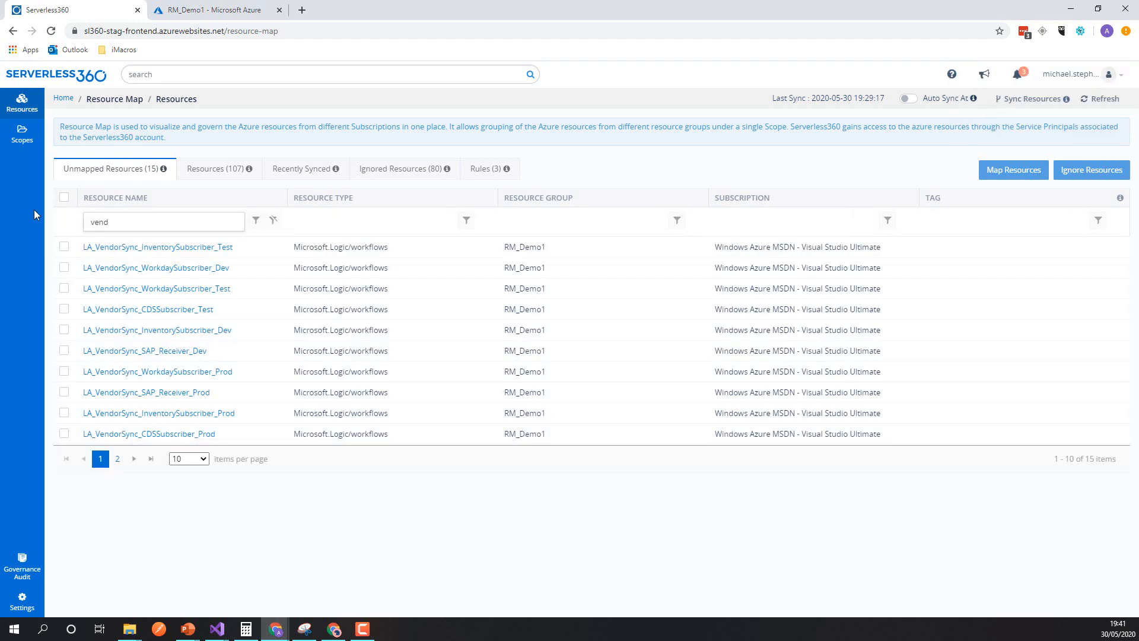
click(63, 247)
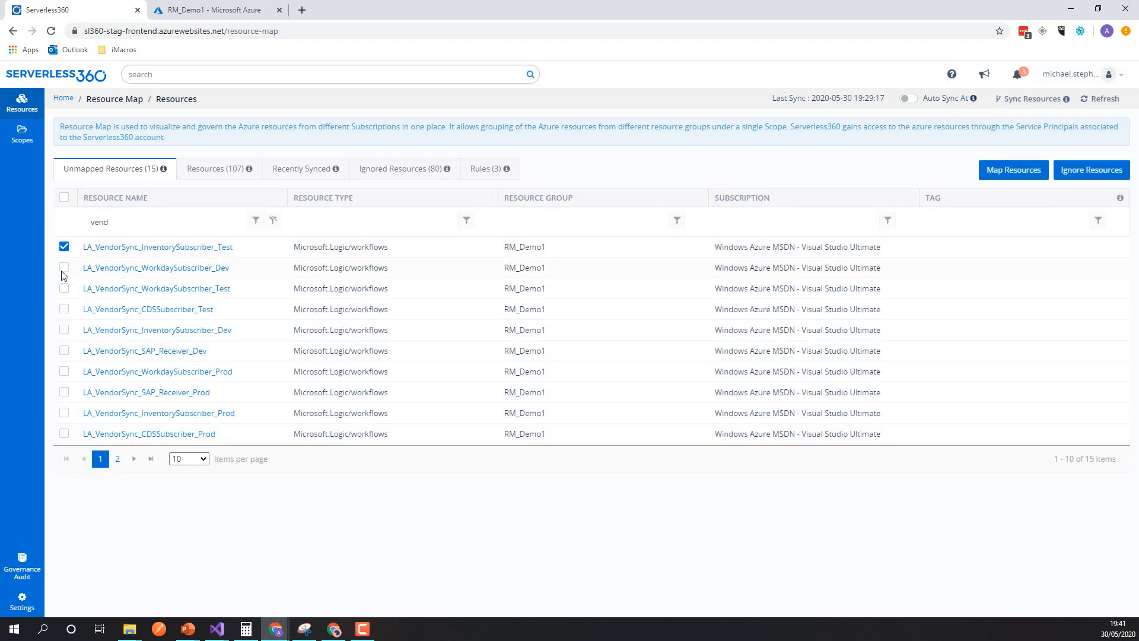
click(63, 268)
click(64, 289)
click(65, 309)
click(64, 329)
click(64, 350)
click(64, 371)
click(64, 392)
click(64, 413)
click(65, 433)
click(1013, 169)
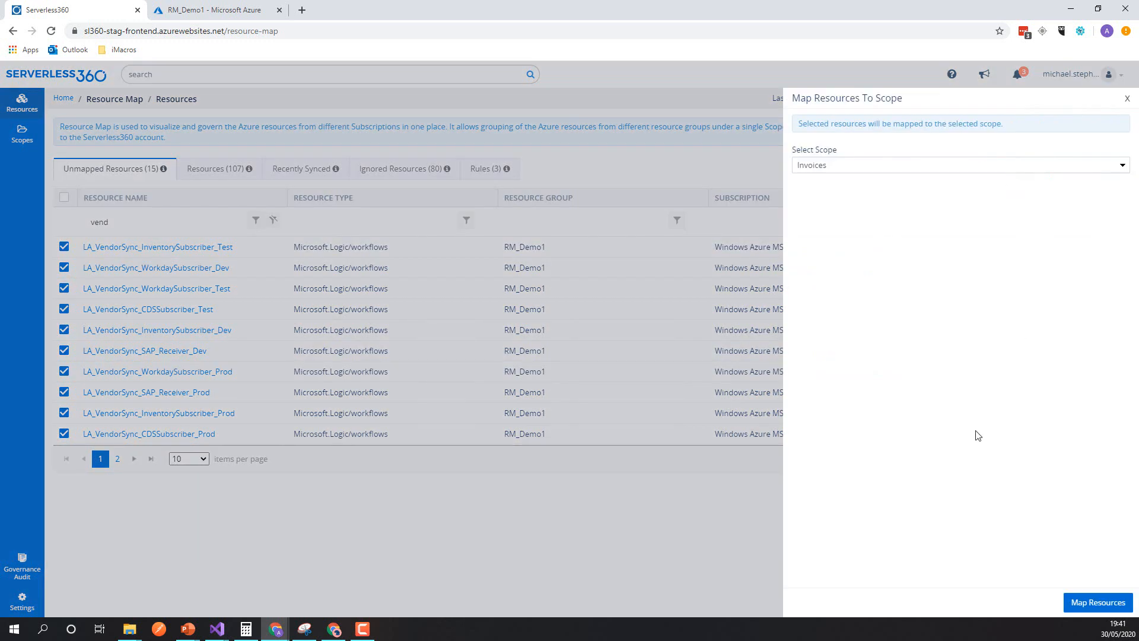
click(867, 170)
click(885, 381)
click(1116, 603)
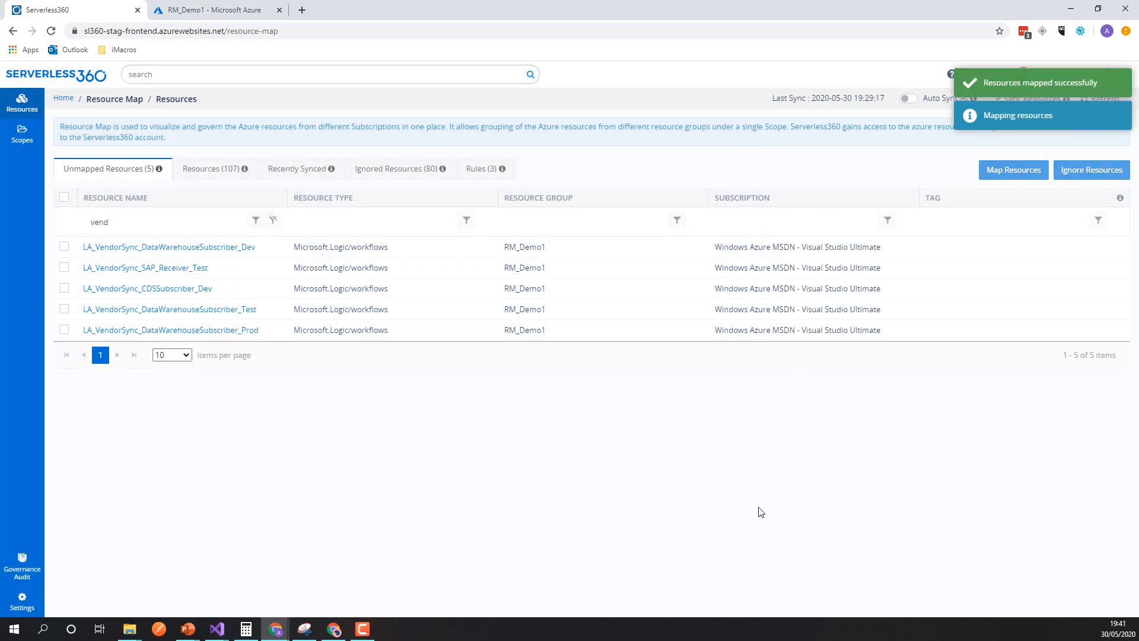
Step: Map the five remaining unmapped LA_VendorSync resources to the same VendorSync scope
click(64, 247)
click(65, 268)
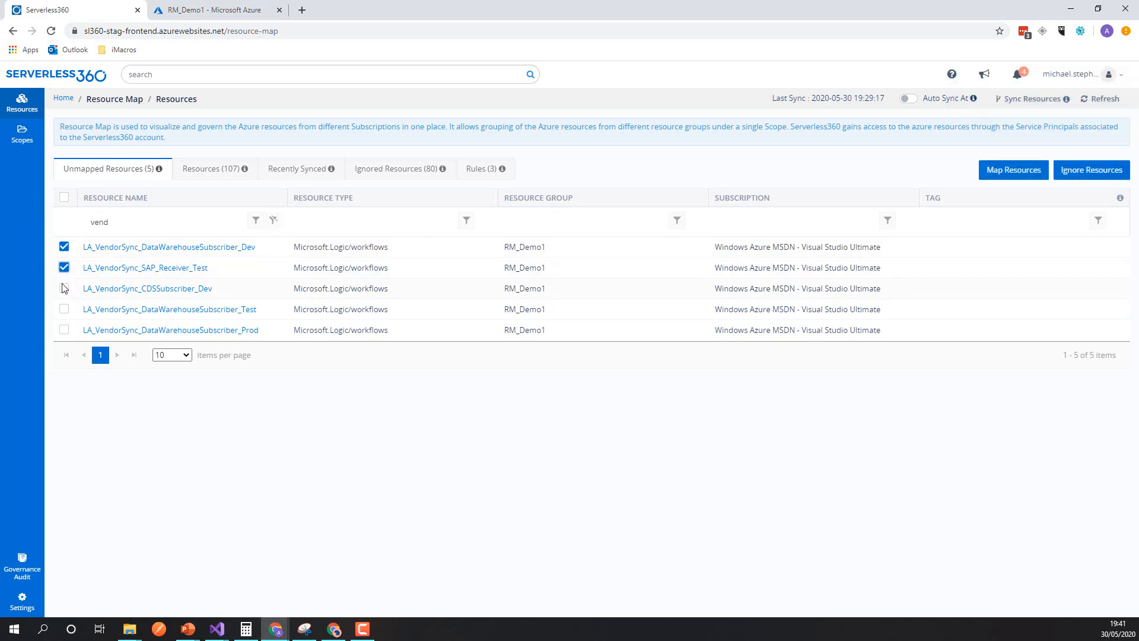
click(64, 289)
click(64, 309)
click(64, 330)
click(1013, 170)
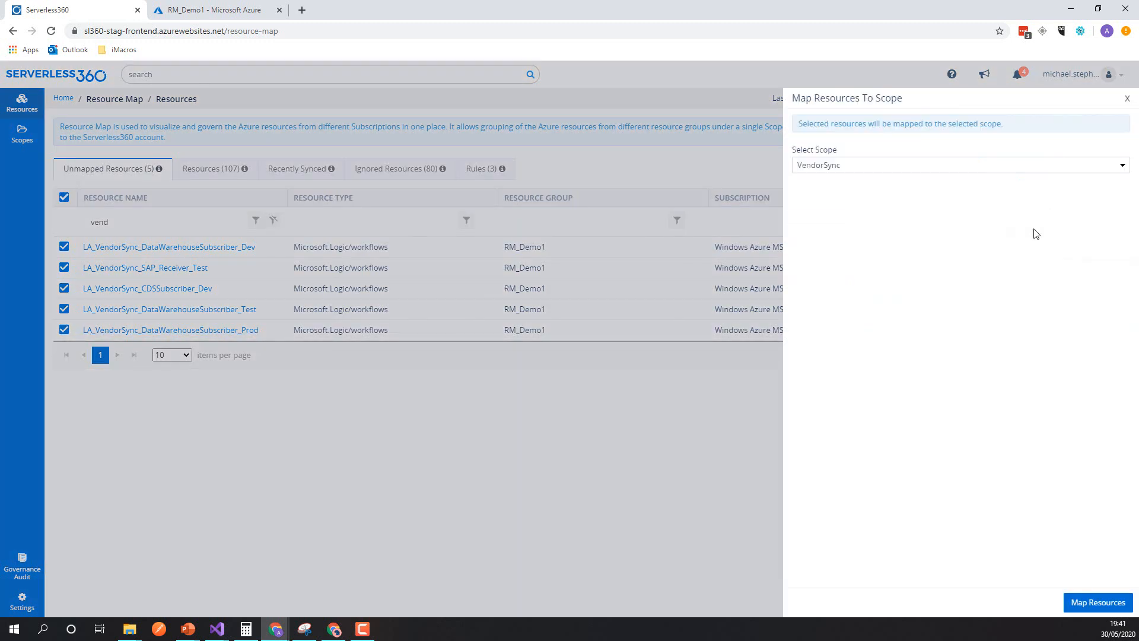
click(1098, 602)
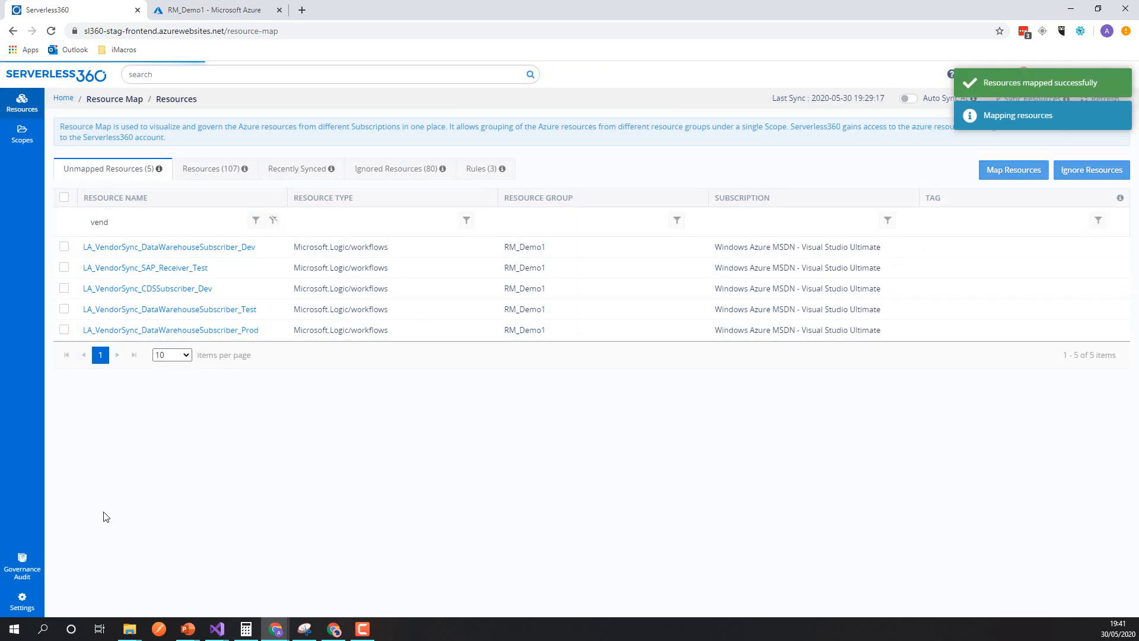
Step: In Contoso's Common scope, create a Microsoft.Logic/workflows logical resource named LA_Common_RegExHelper, copying the name from the Dev resource without its suffix
click(22, 134)
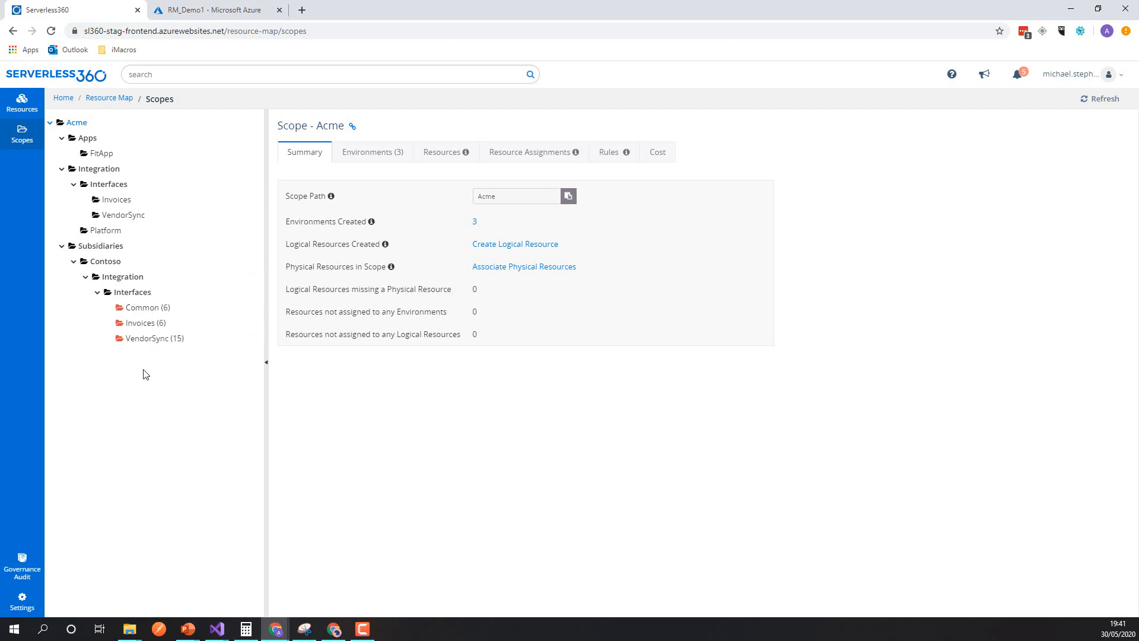
click(140, 309)
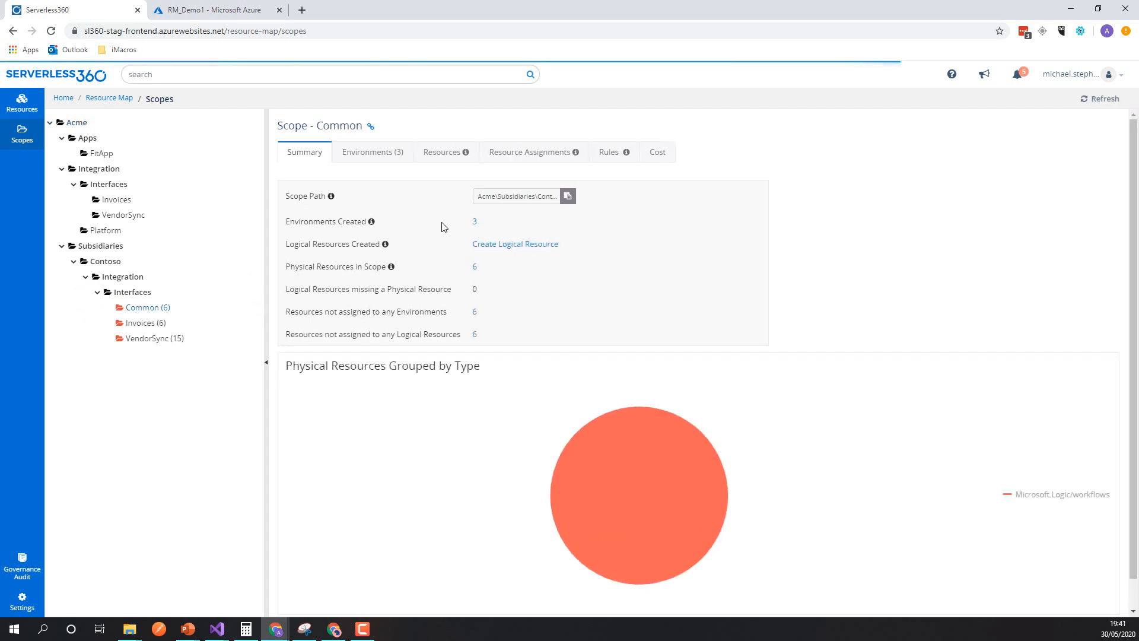
click(448, 159)
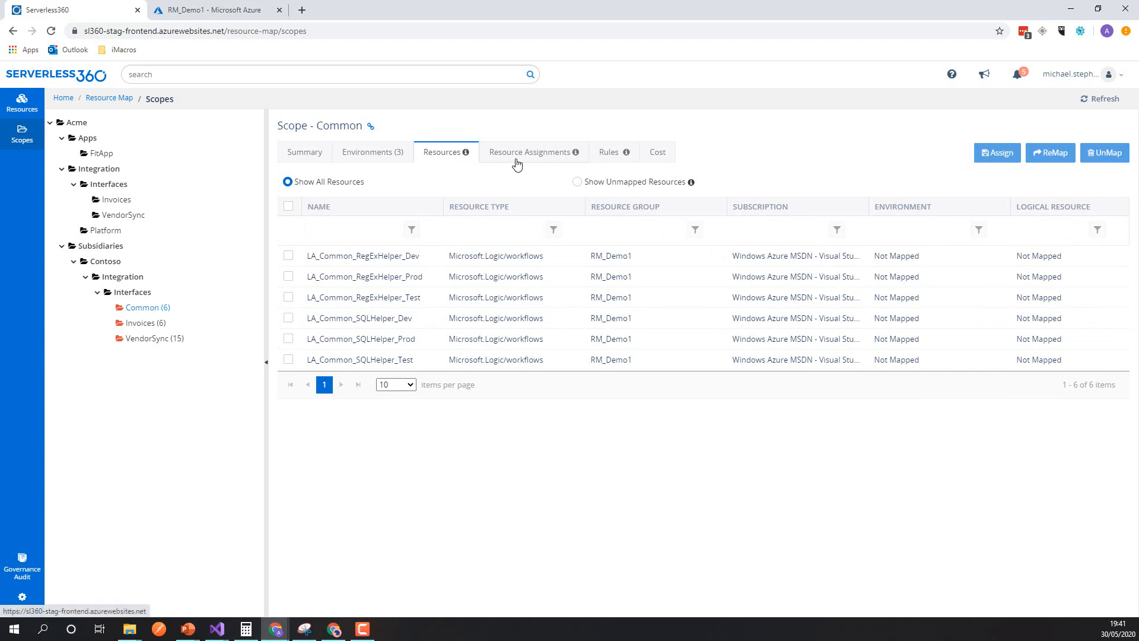
drag(402, 256, 307, 255)
key(ctrl+c)
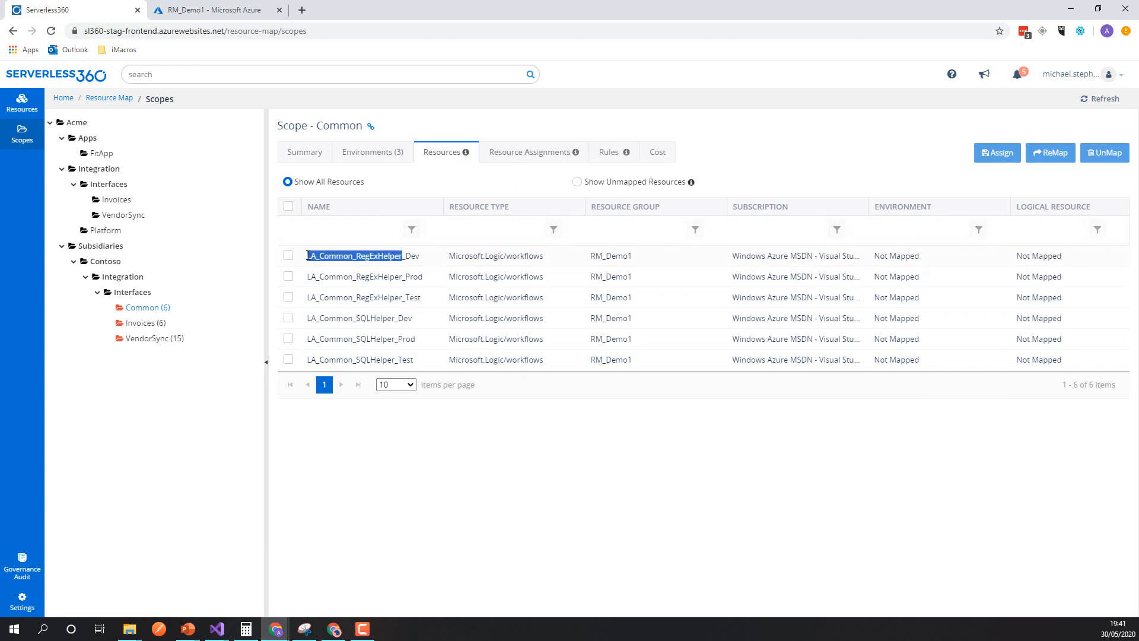
click(541, 155)
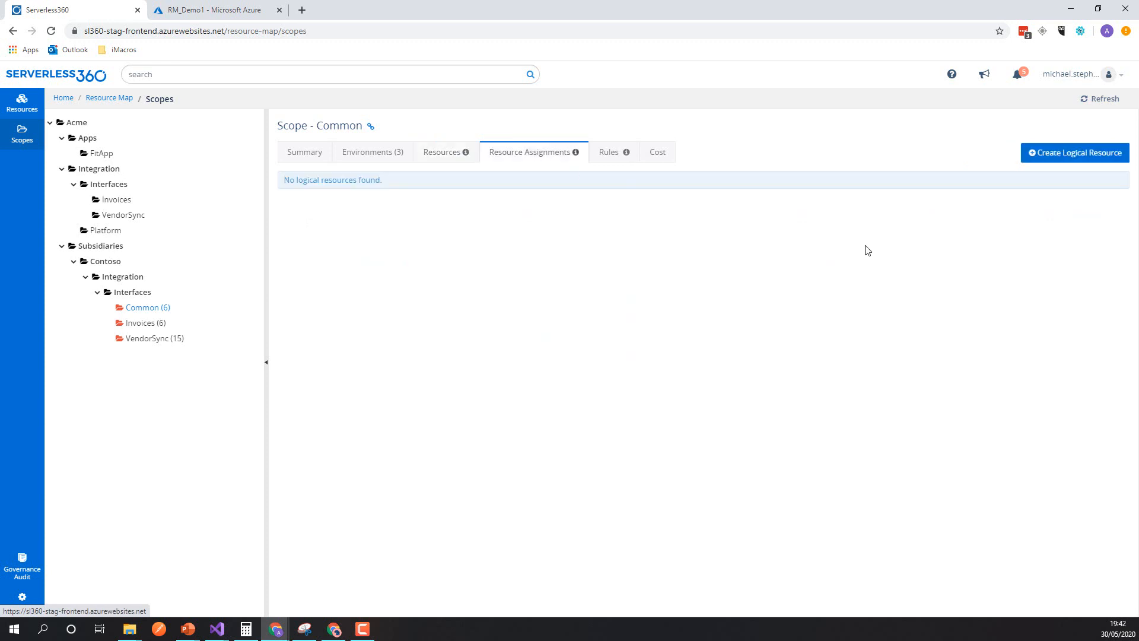
click(1080, 155)
key(ctrl+v)
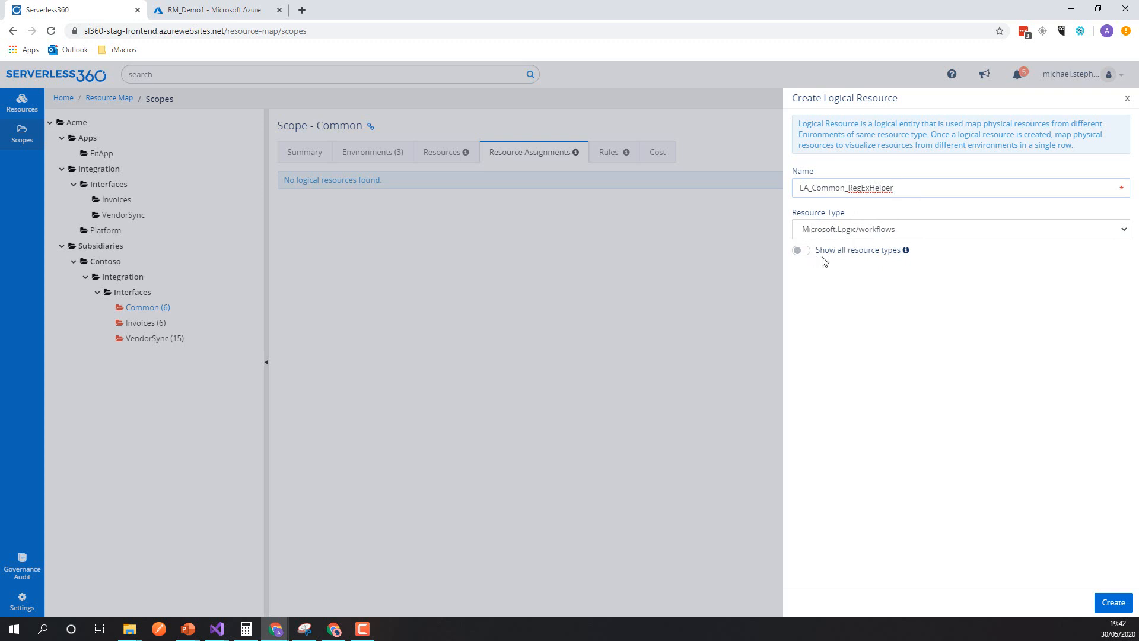
click(1106, 608)
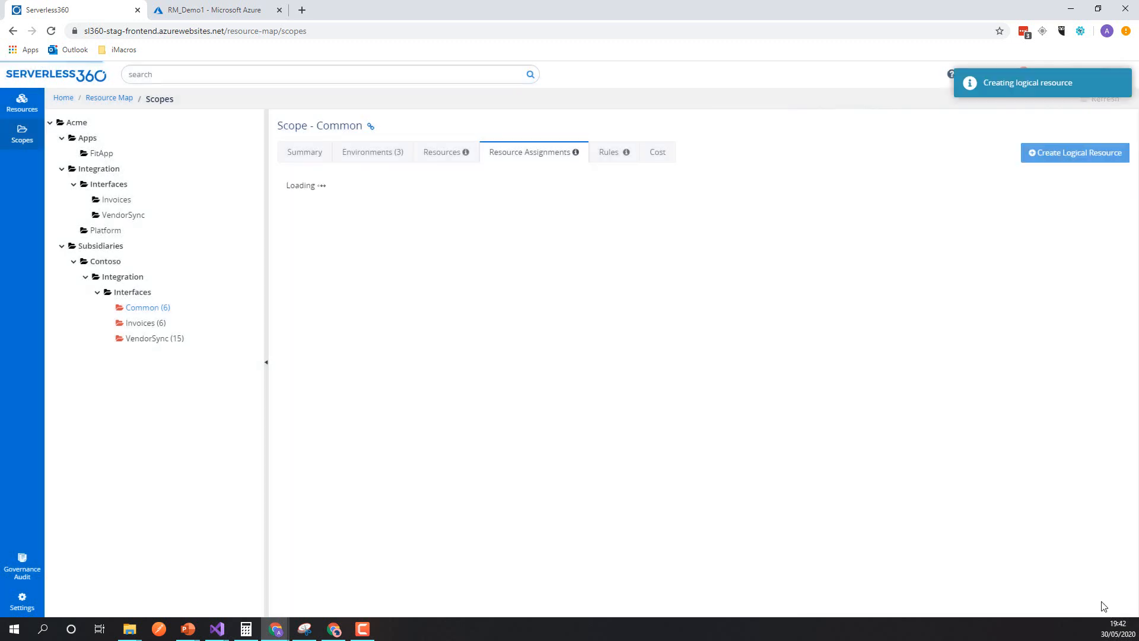
Step: Create a second Microsoft.Logic/workflows logical resource in the Common scope, named LA_Common_SQLHelper after the SQL helper resources
click(441, 153)
drag(394, 320, 313, 319)
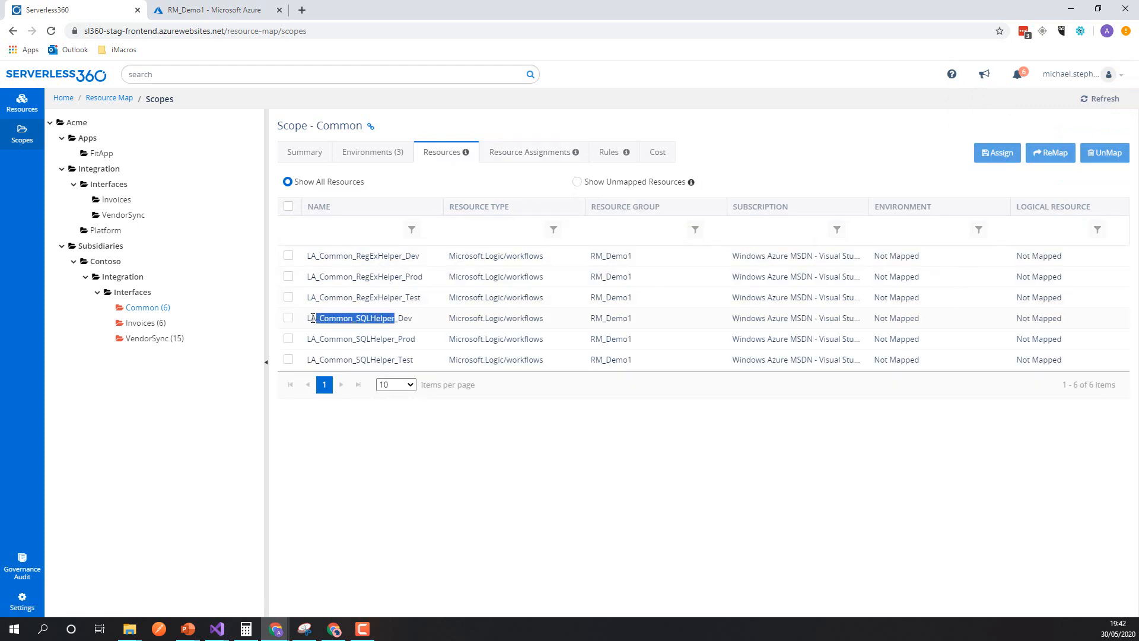
click(522, 155)
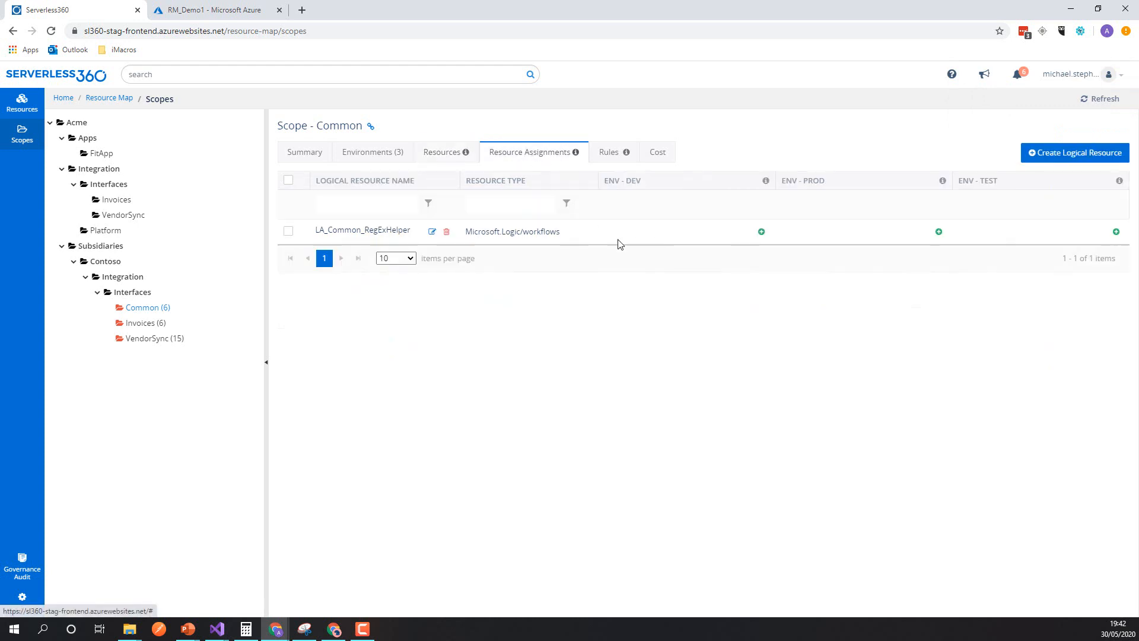
click(1079, 155)
click(961, 185)
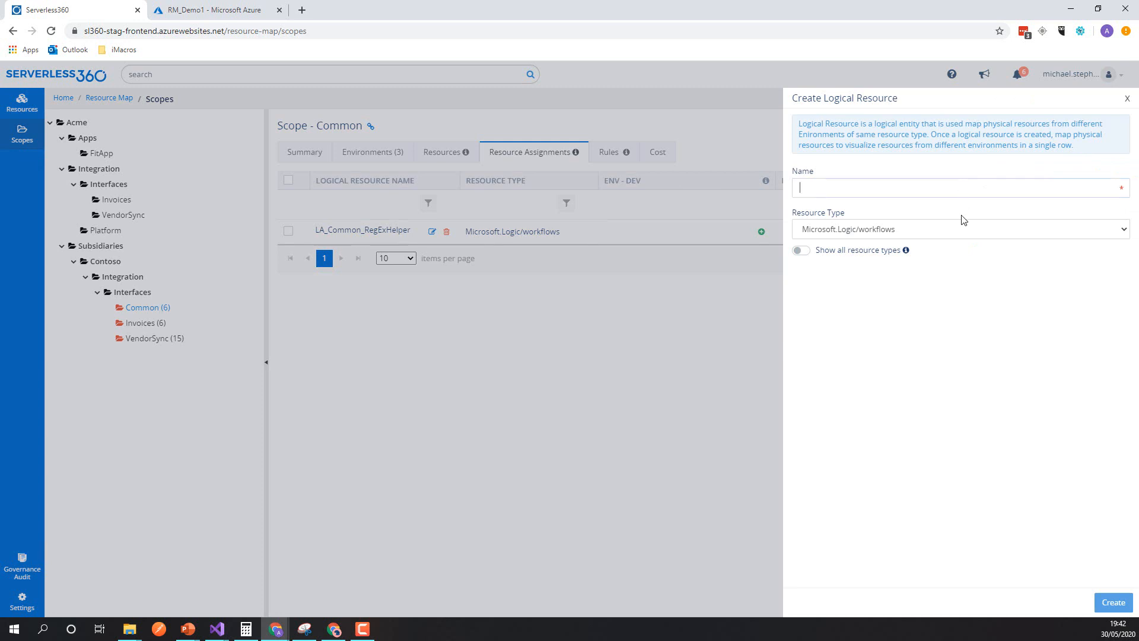
text(LA_Common_SQLHelper)
click(1110, 602)
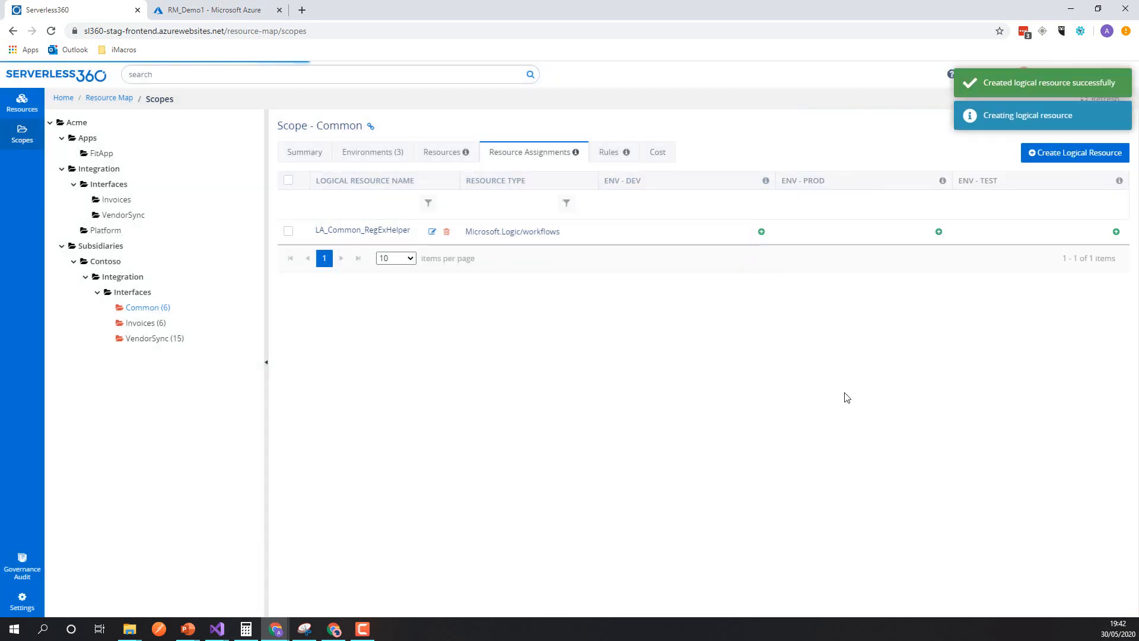
Step: Assign the Dev, Prod and Test LA_Common_RegExHelper resources to the matching environments of the LA_Common_RegExHelper logical resource
click(761, 233)
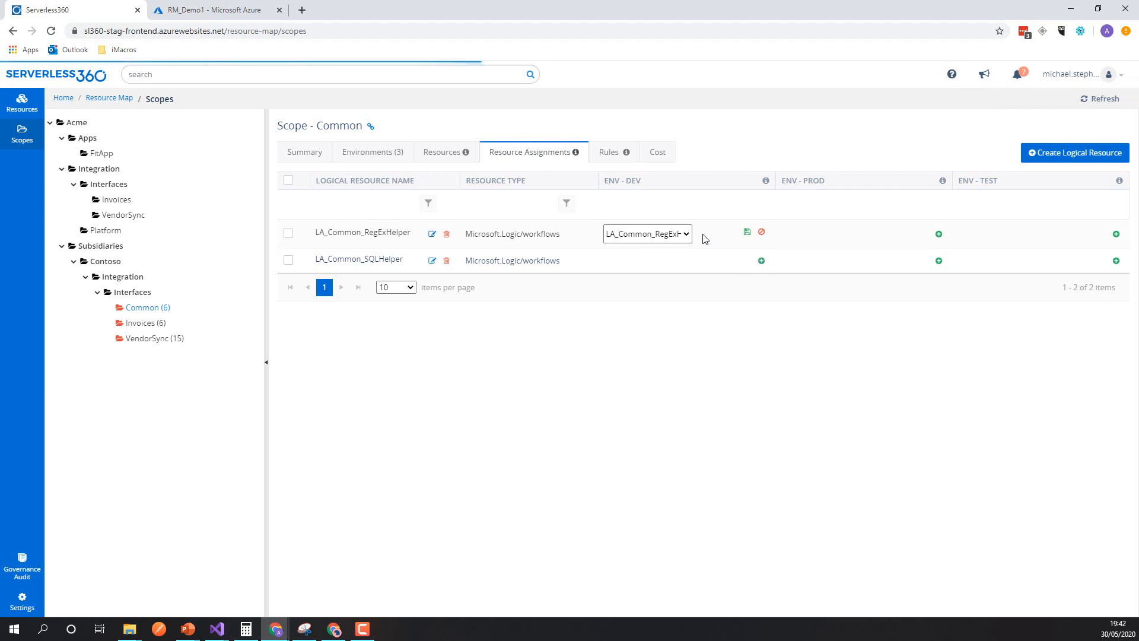
click(687, 235)
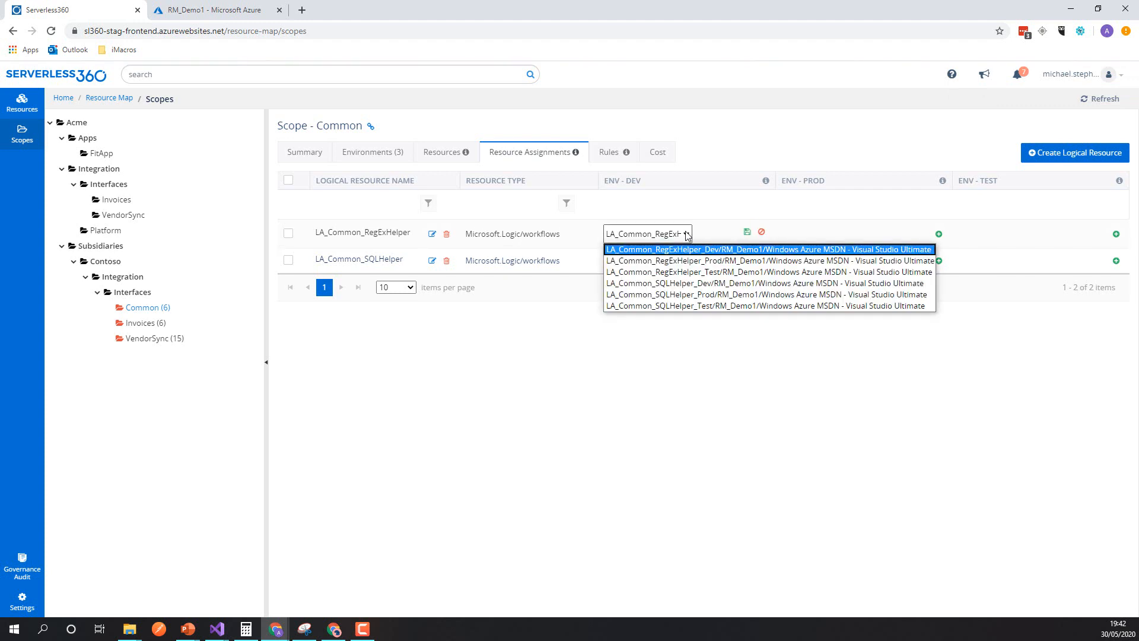
click(709, 255)
click(746, 232)
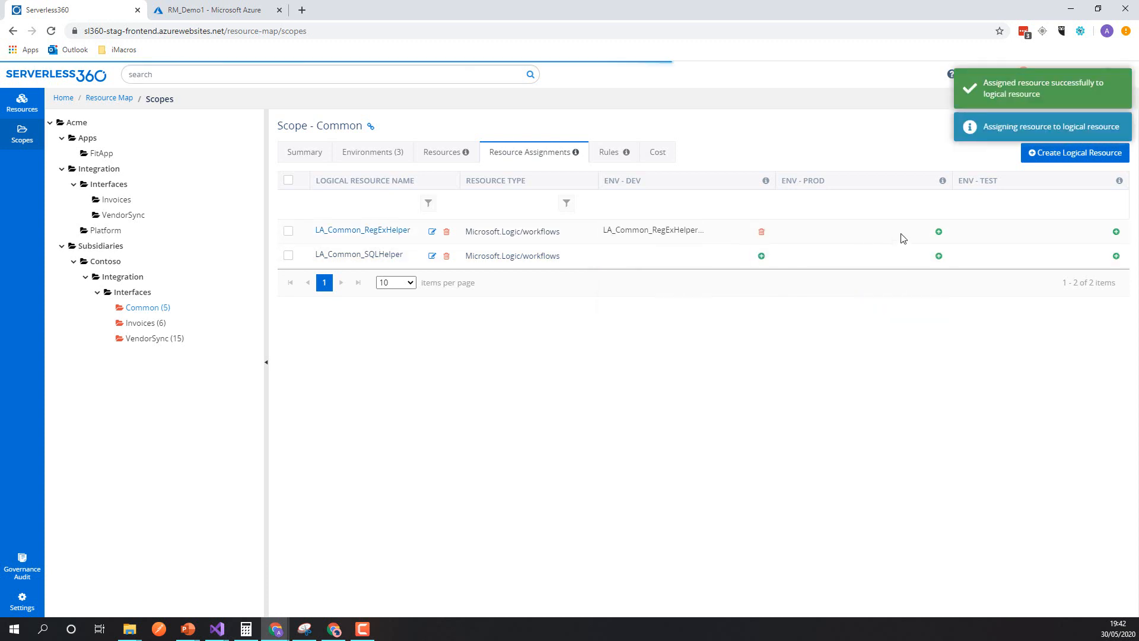
click(939, 232)
click(862, 234)
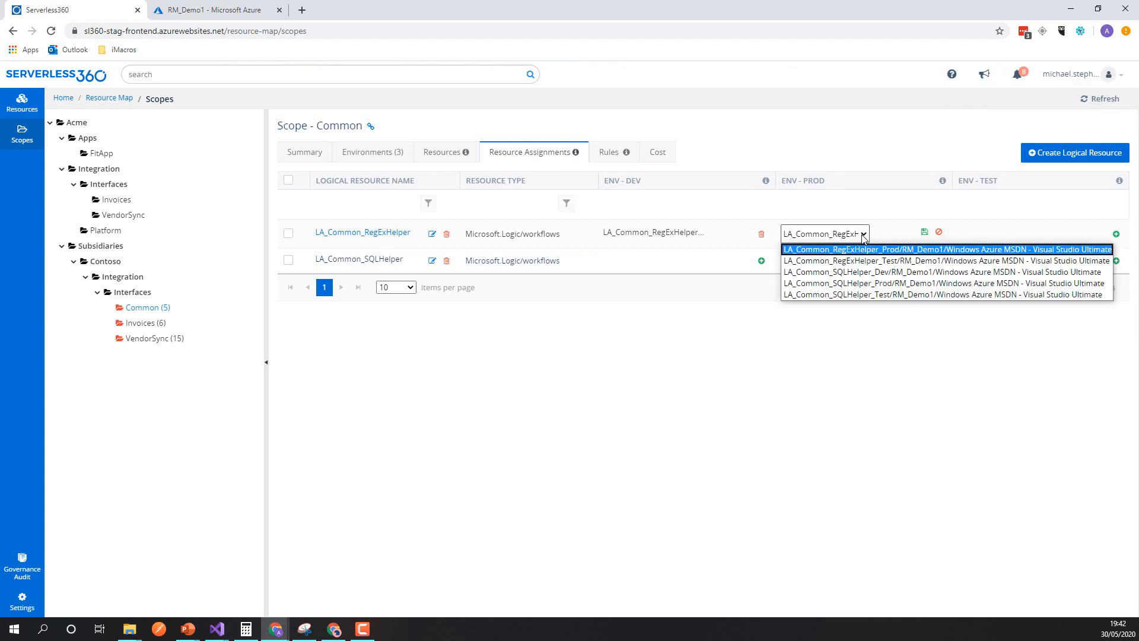
click(878, 261)
click(924, 232)
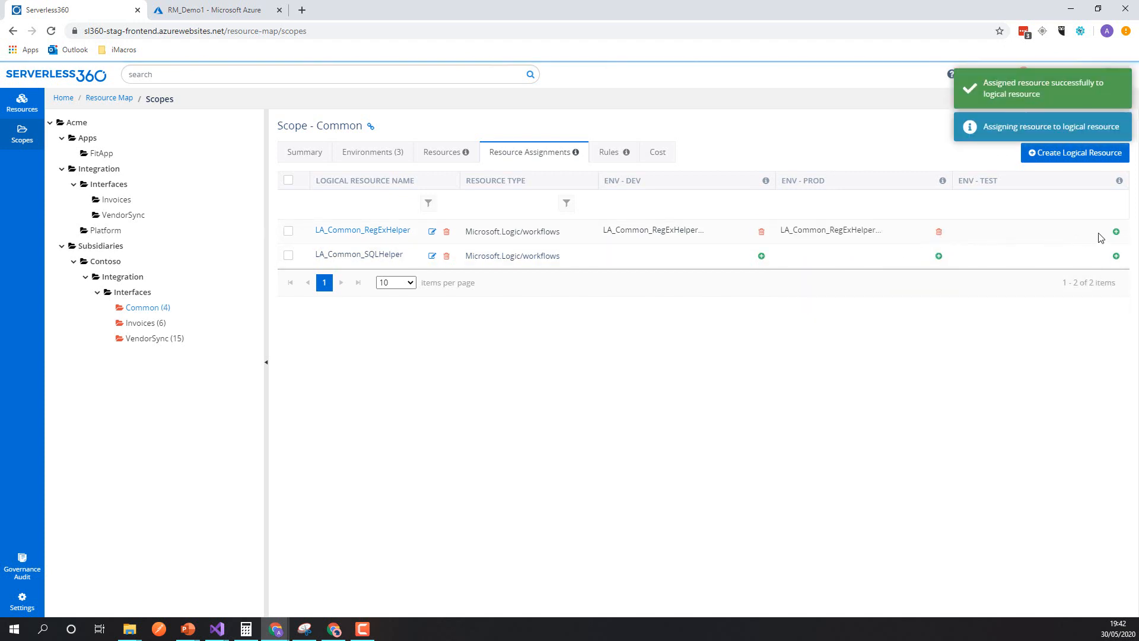
click(1116, 231)
click(1041, 237)
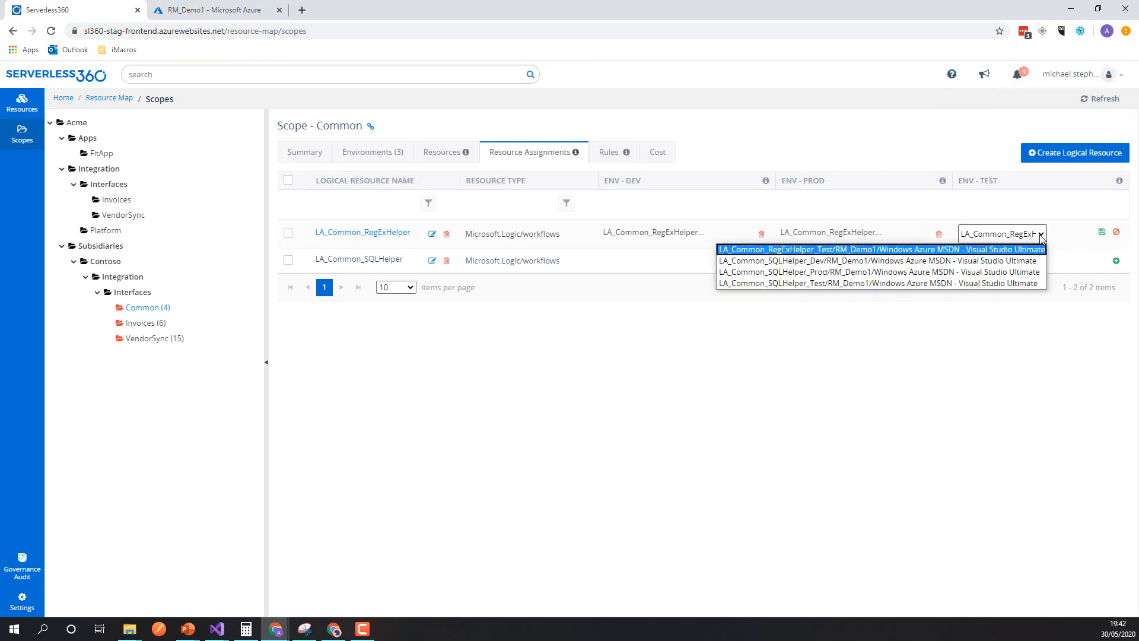
click(1031, 254)
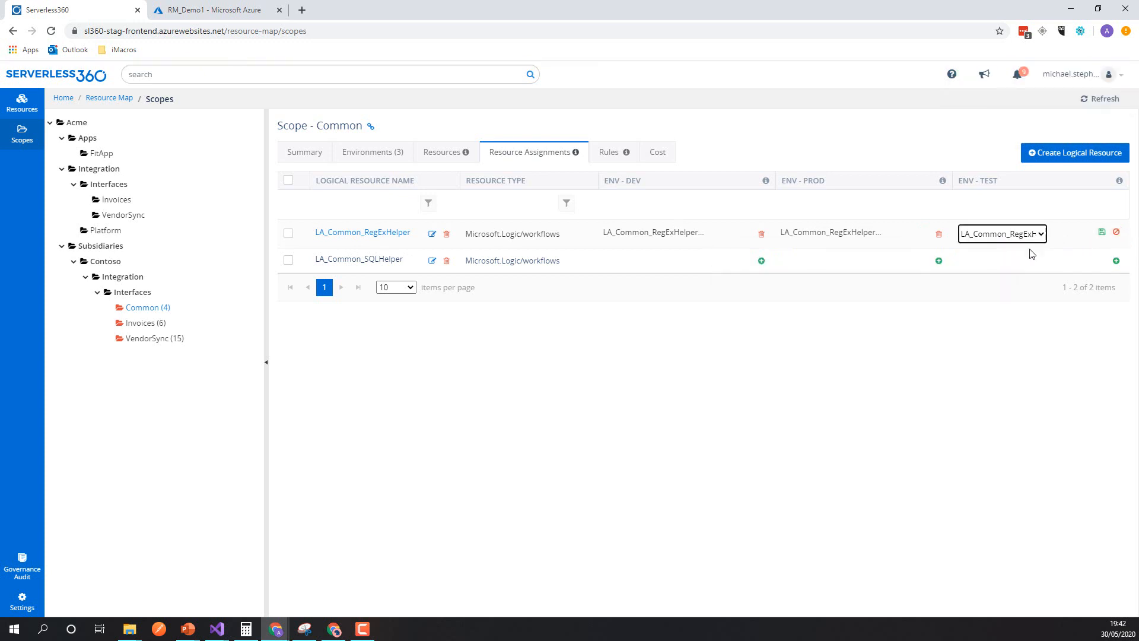
click(1102, 232)
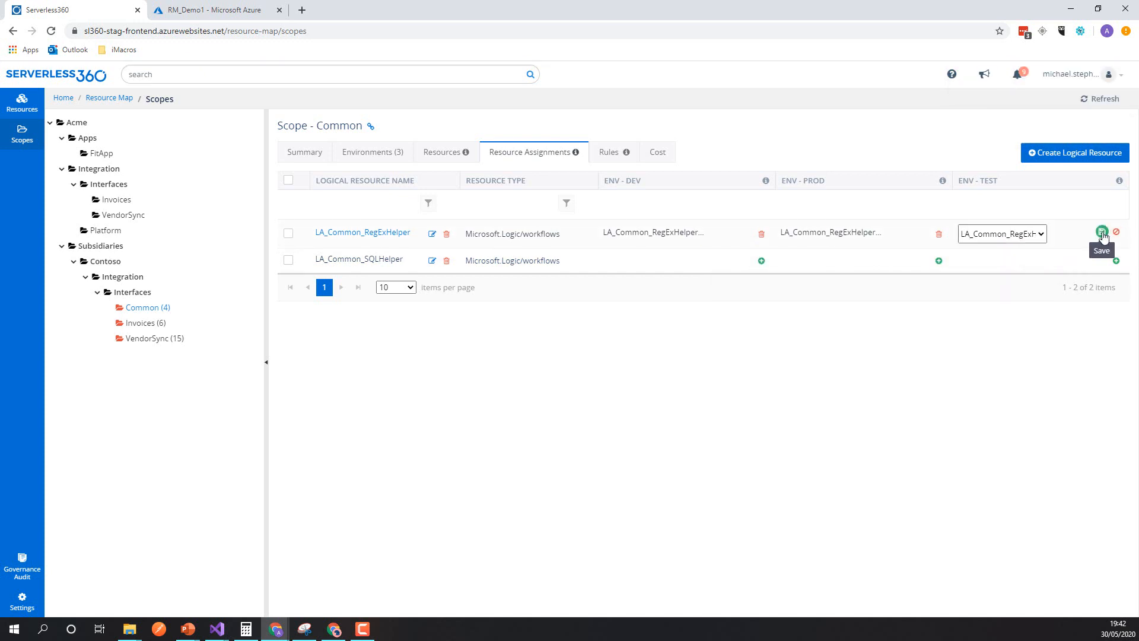
Step: Assign the Dev, Prod and Test LA_Common_SQLHelper resources to the matching environments of the LA_Common_SQLHelper logical resource
click(762, 257)
click(687, 259)
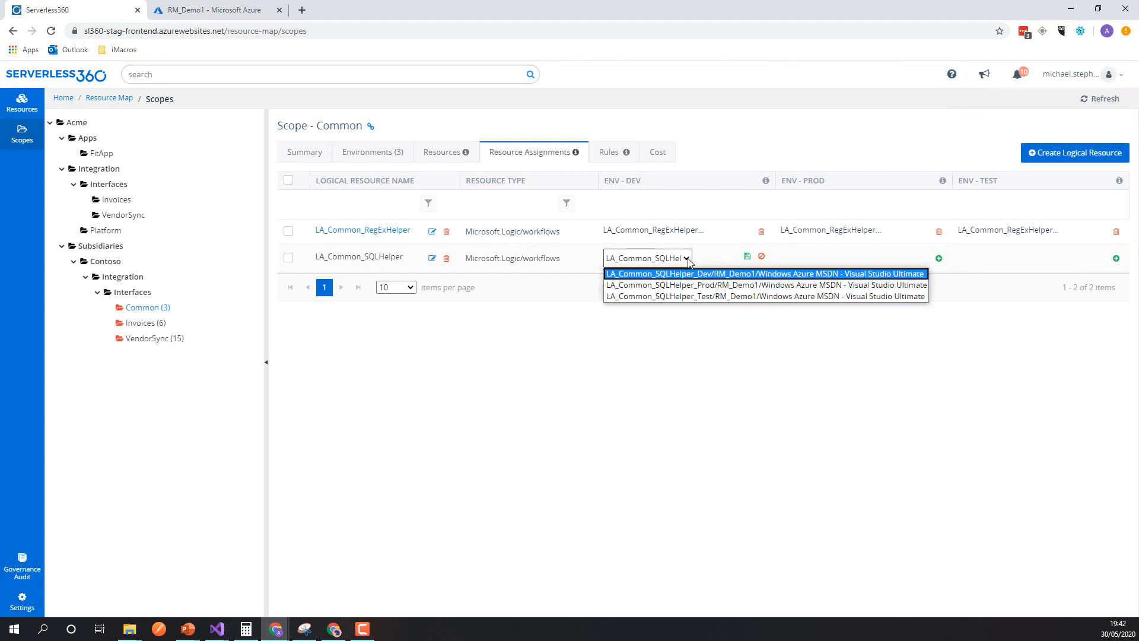
click(705, 273)
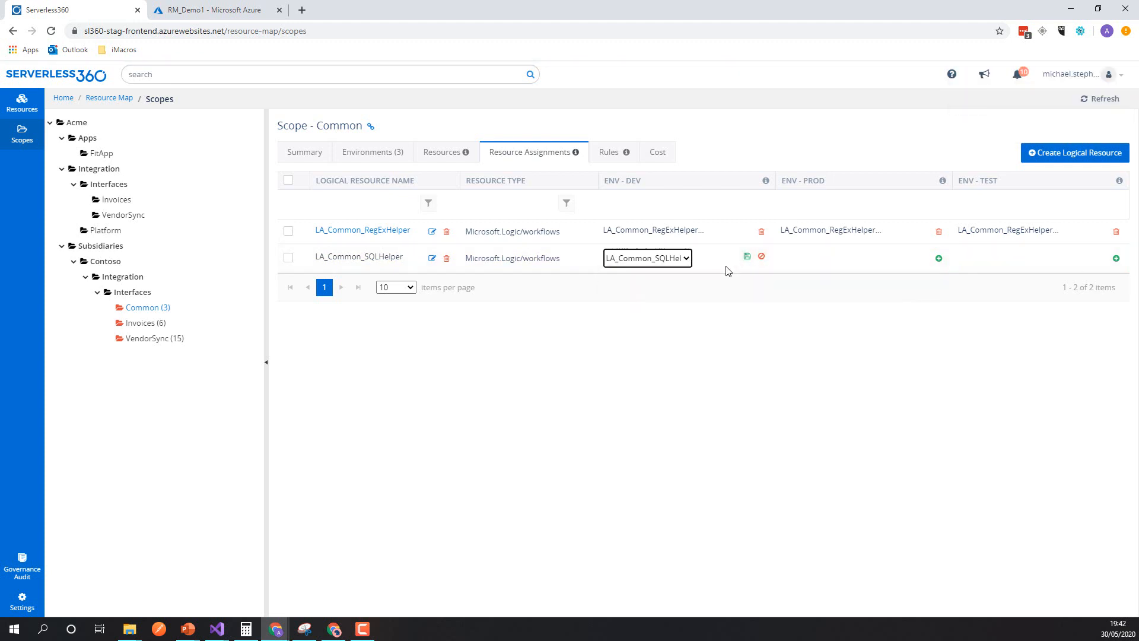
click(747, 257)
click(938, 258)
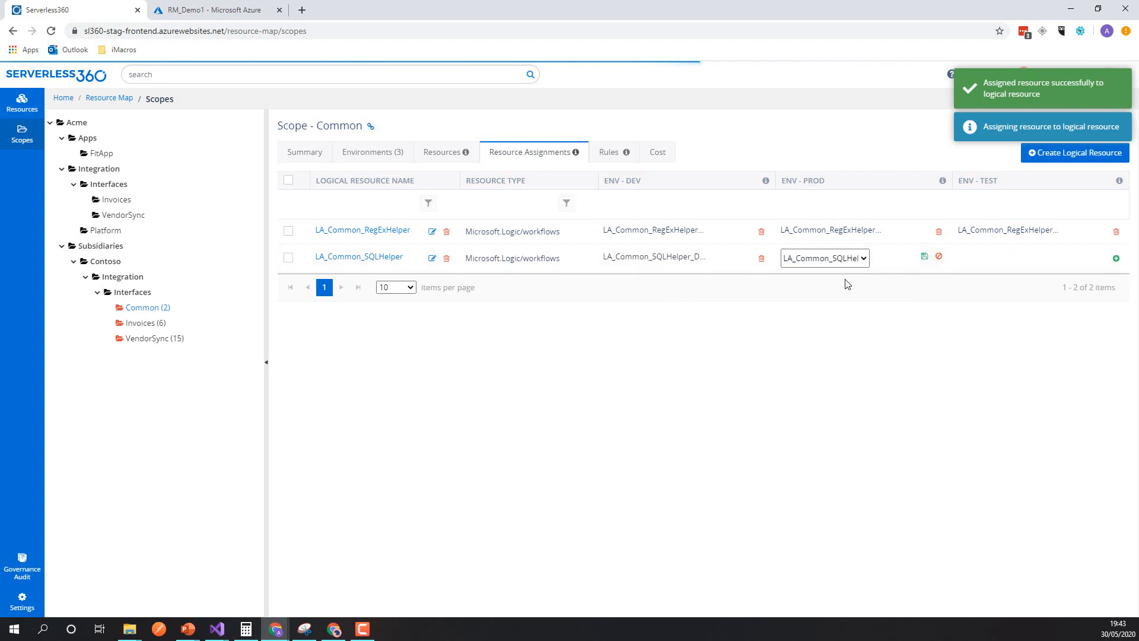
click(835, 260)
click(838, 272)
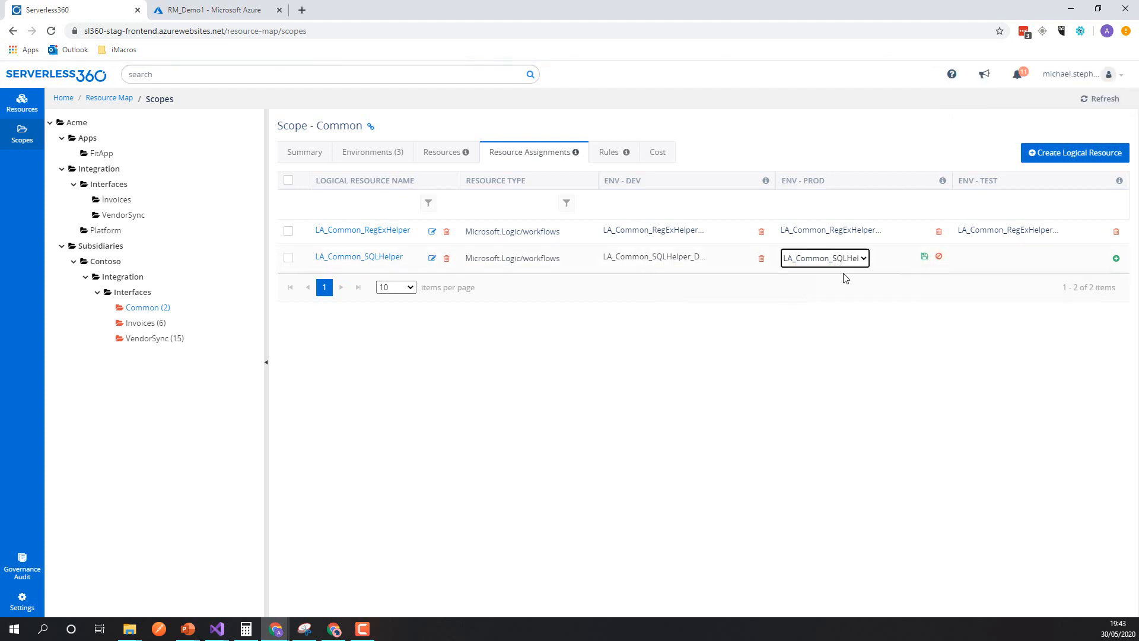
click(924, 256)
click(1116, 256)
click(1032, 258)
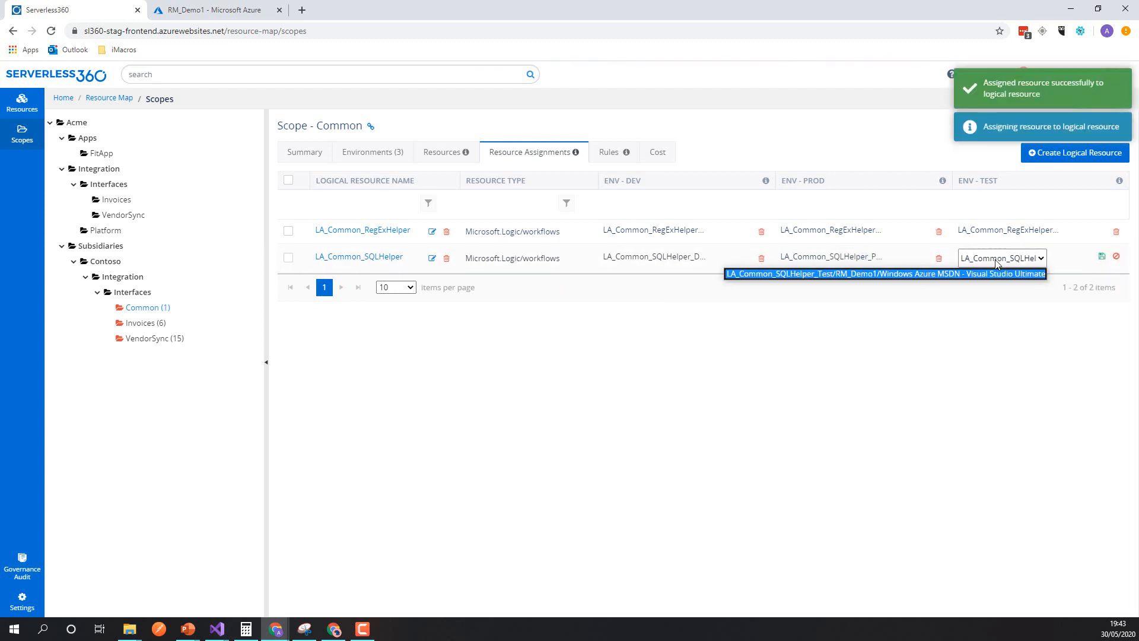
click(987, 274)
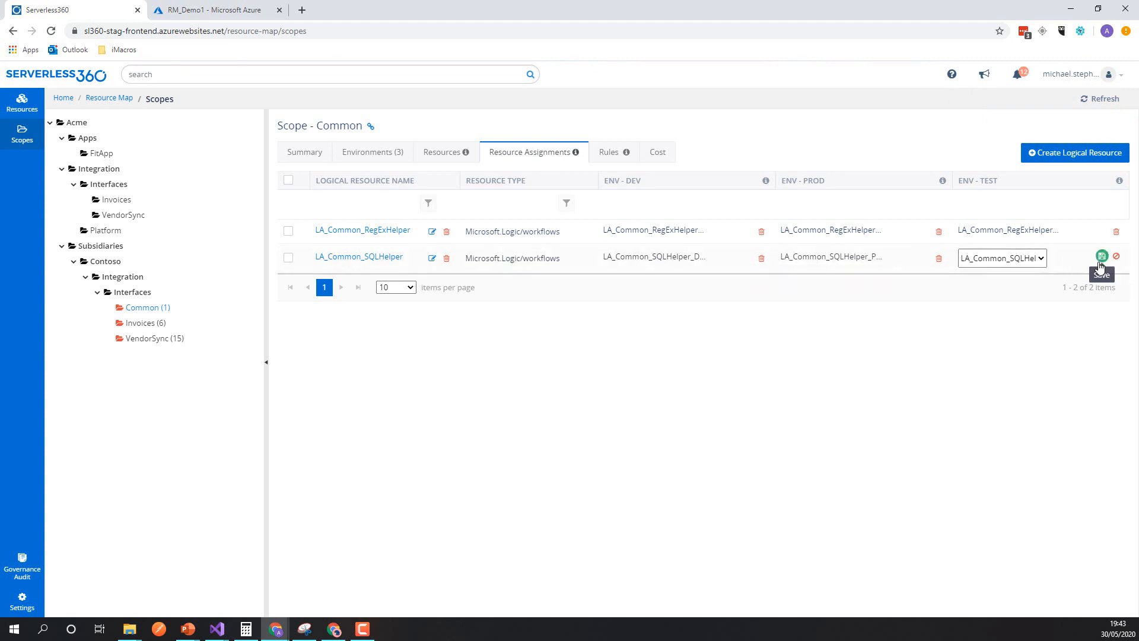
click(1102, 256)
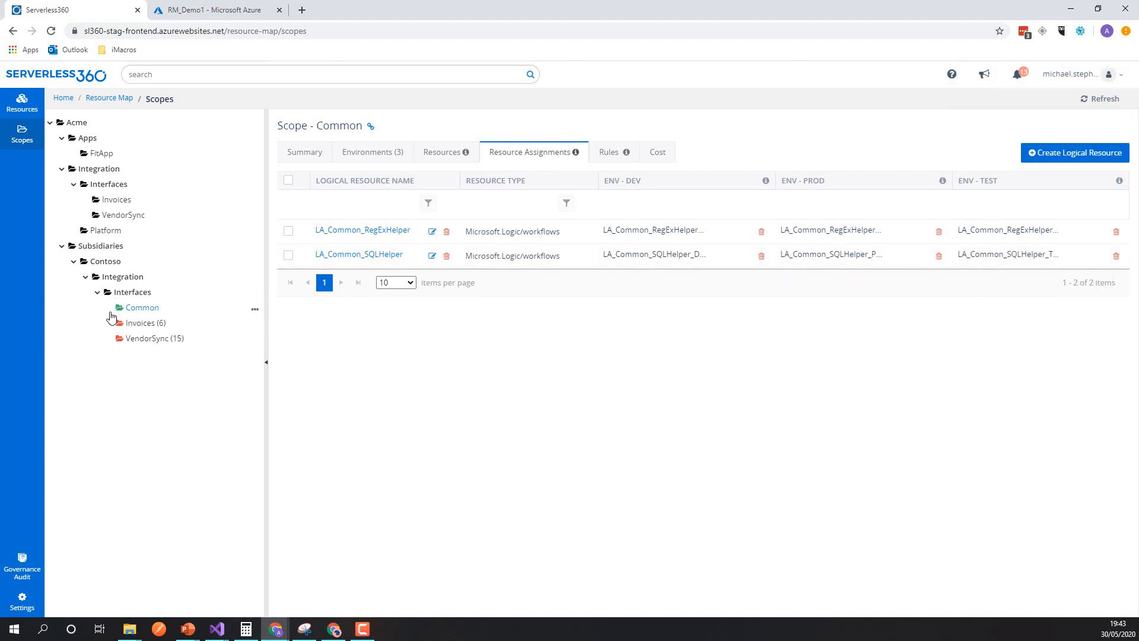
Step: Review the environment and logical resource of each resource in the Common scope, briefly selecting LA_Common_RegExHelper_Dev to see its assignment options
click(437, 154)
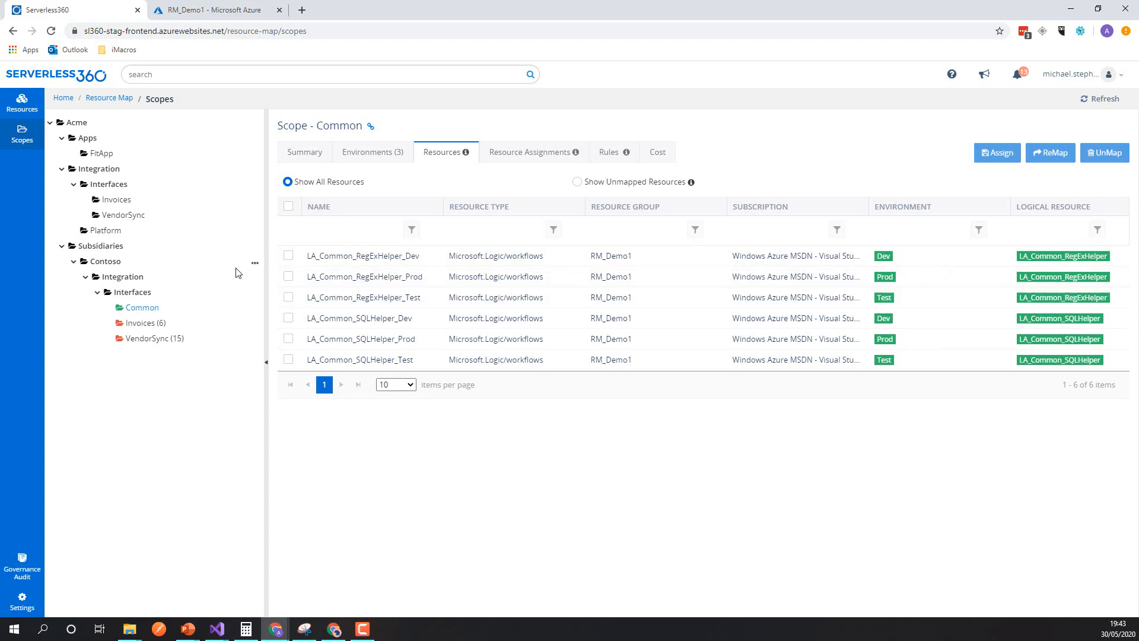
click(289, 257)
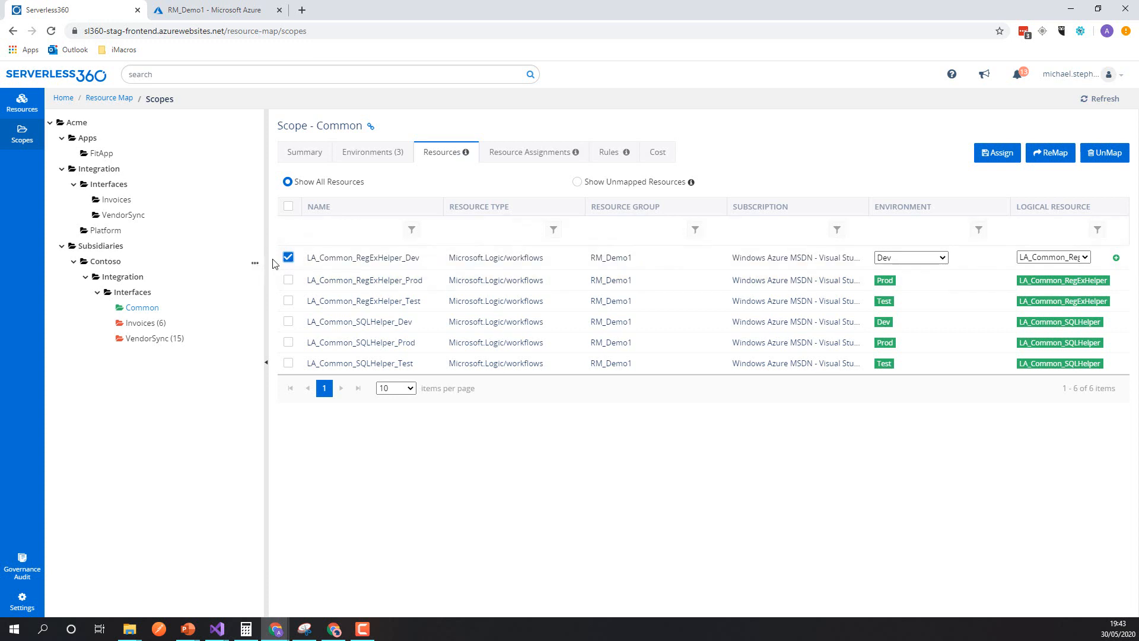
click(289, 257)
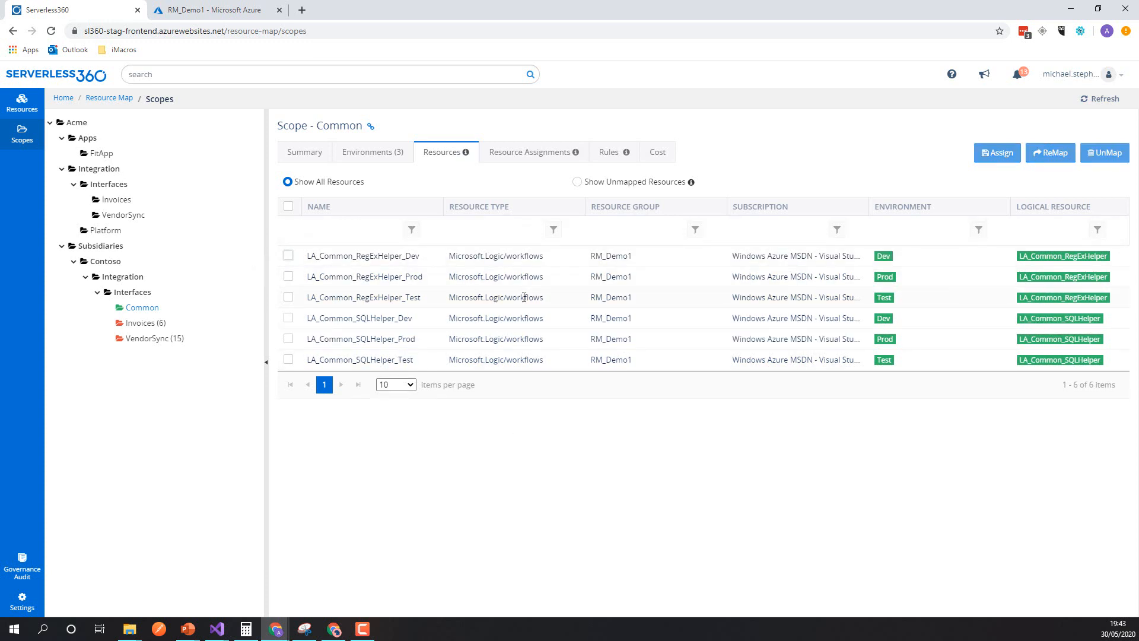
Step: Compare the Dev, Prod and Test resources of the LA_Common_RegExHelper logical resource side by side and close the comparison
click(527, 156)
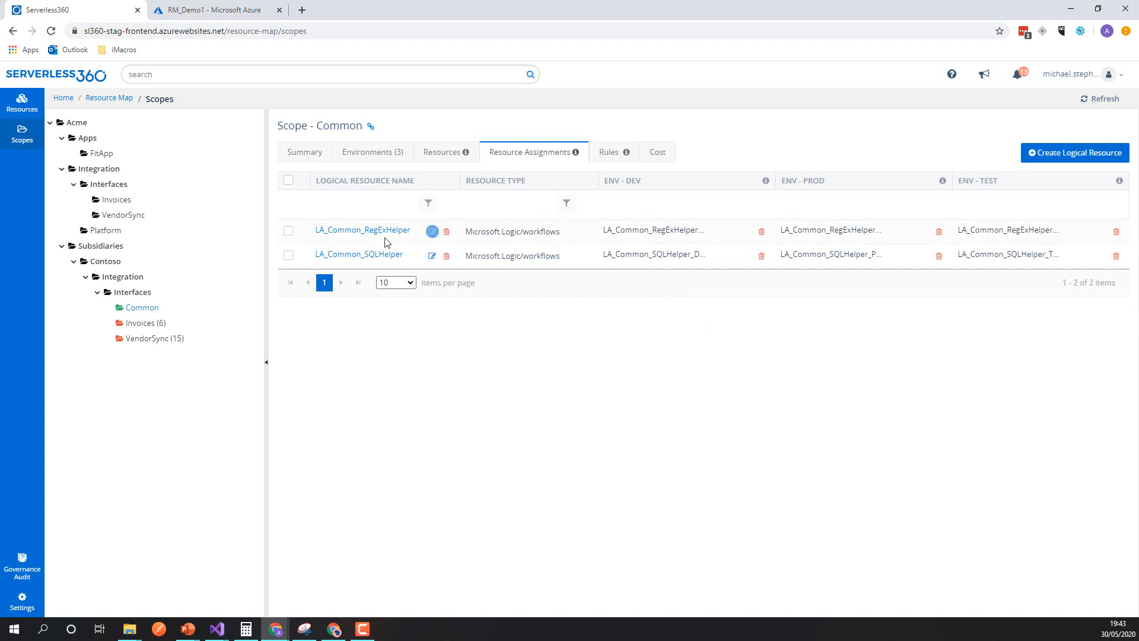
click(358, 232)
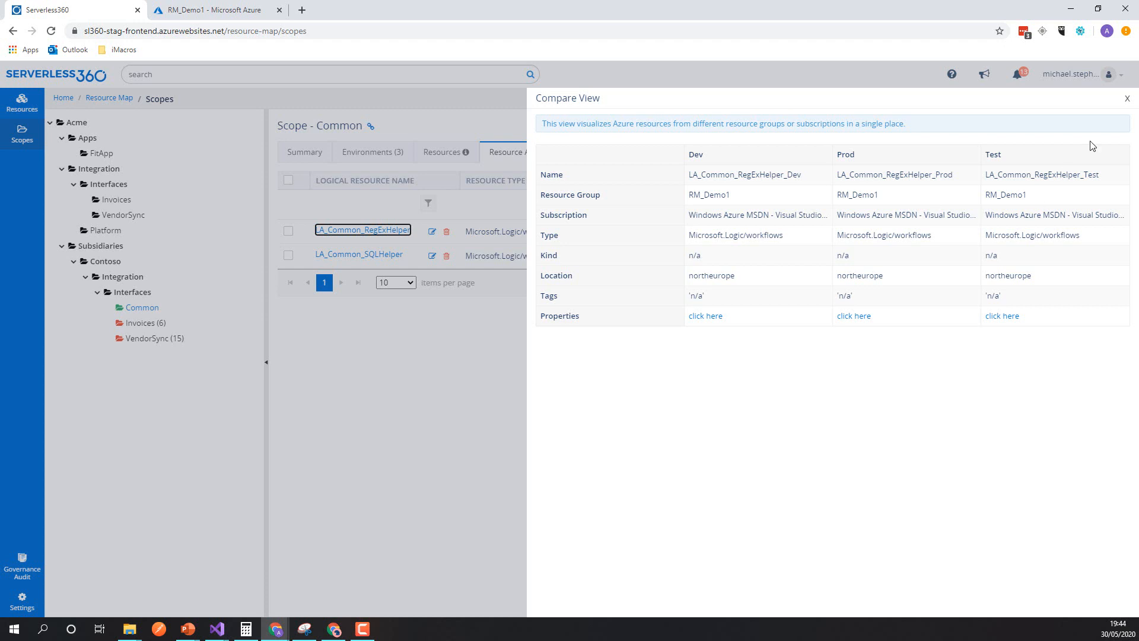
click(1126, 98)
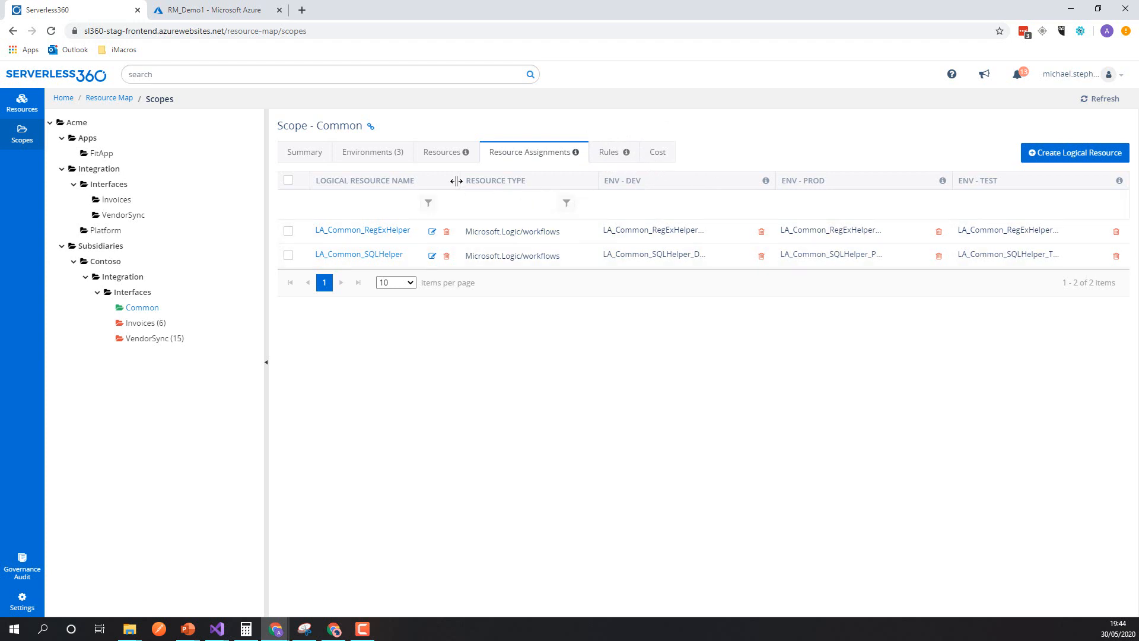
Step: Look at the environments inherited by the Common scope, check for unmapped resources, and return to the scope tree
click(375, 159)
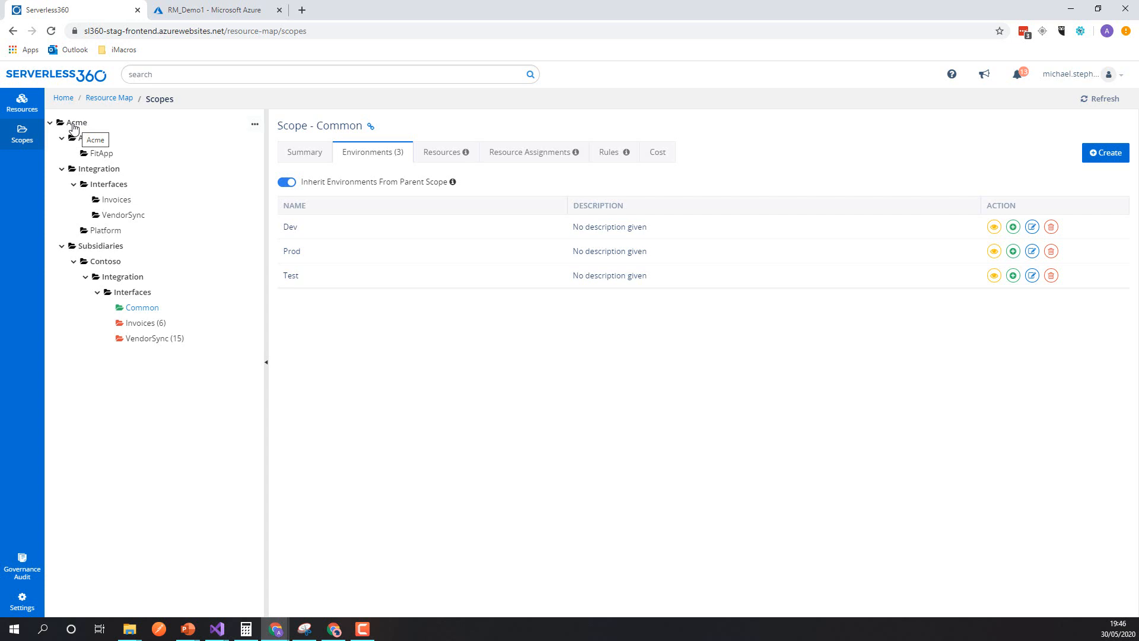
click(22, 102)
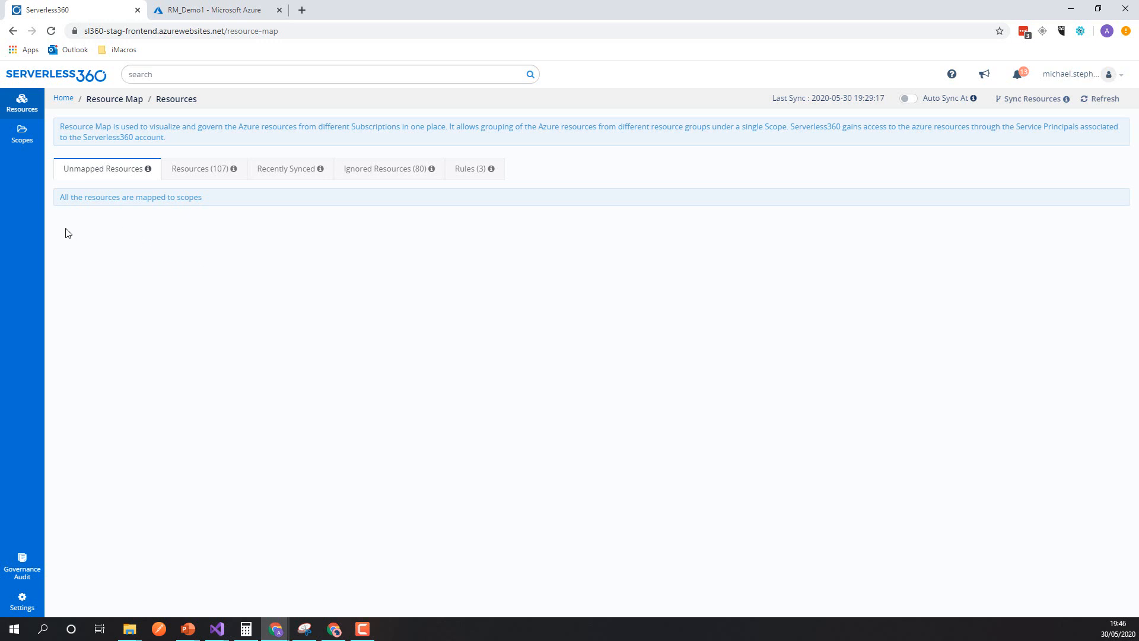
click(22, 143)
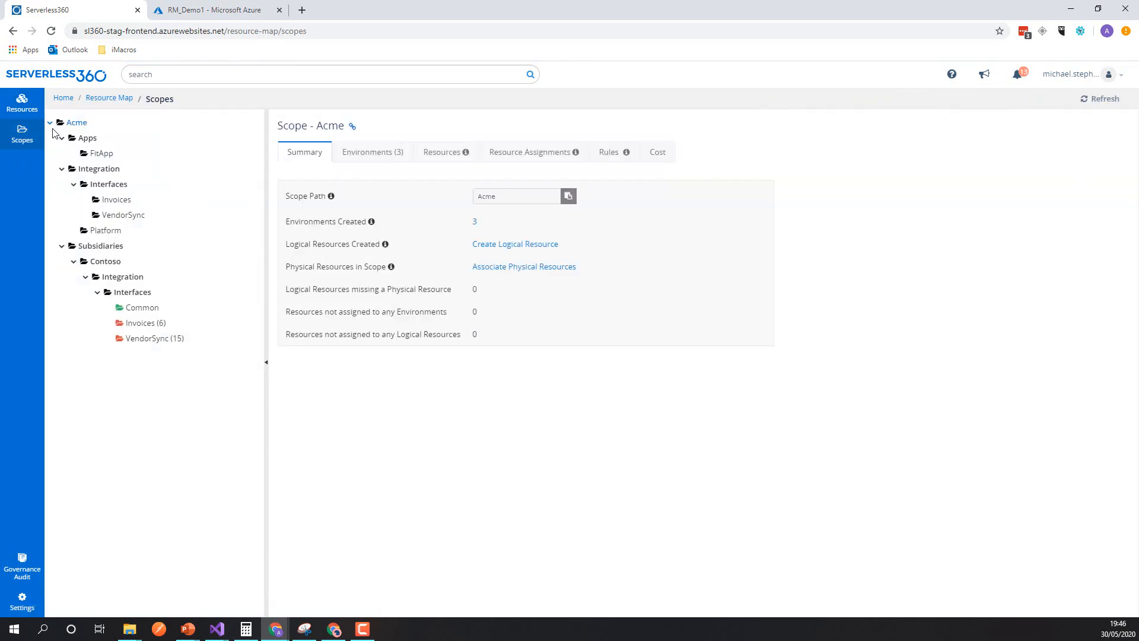
Step: In Contoso's Common scope, examine the target scopes offered for remapping LA_Common_RegExHelper_Dev and close the remap options without applying them
click(125, 280)
click(137, 308)
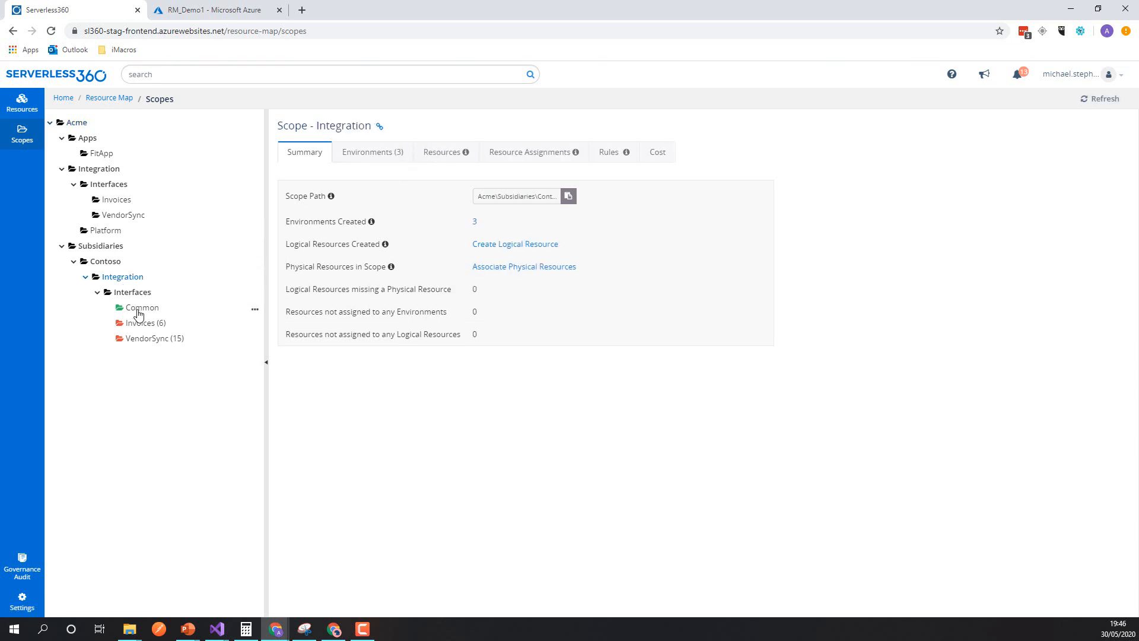
click(433, 158)
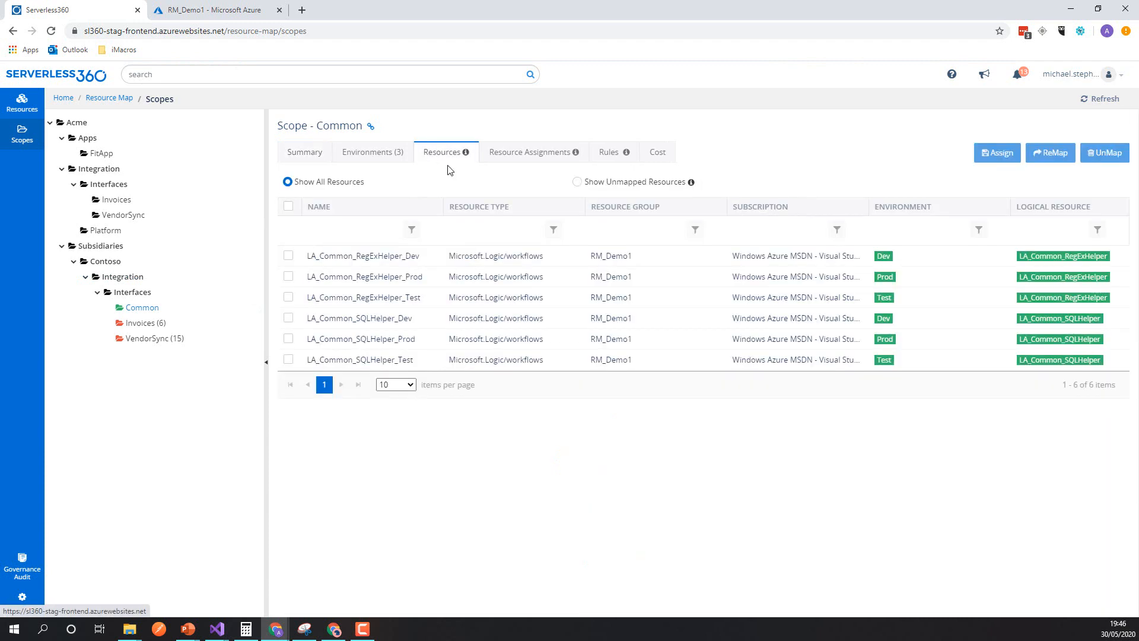
click(289, 257)
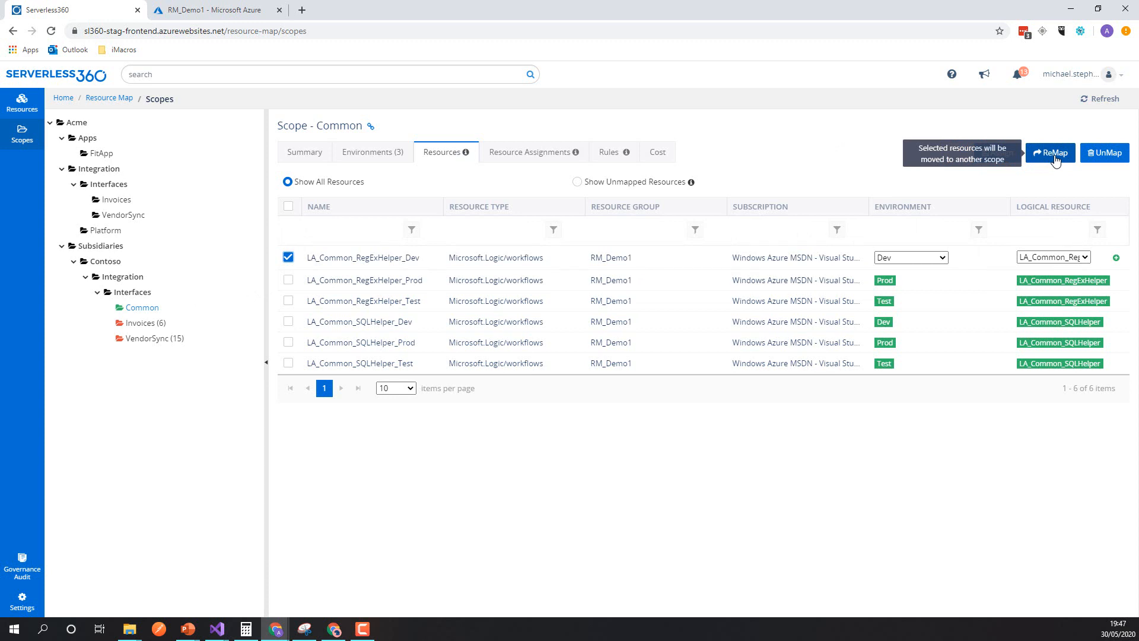
click(1055, 153)
click(874, 169)
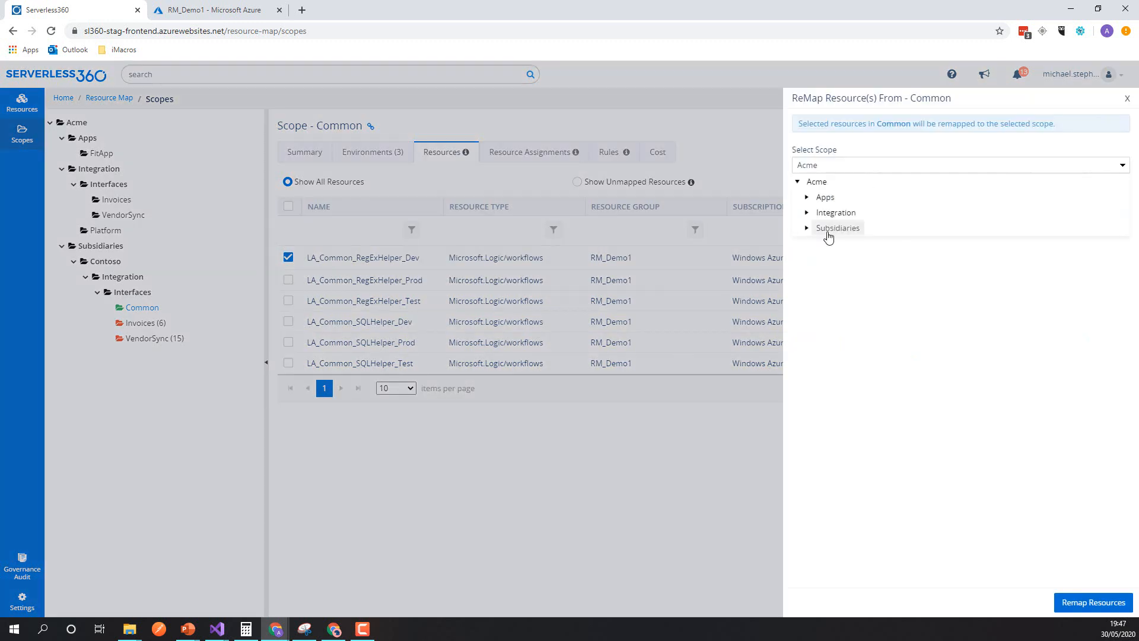
click(807, 228)
click(816, 244)
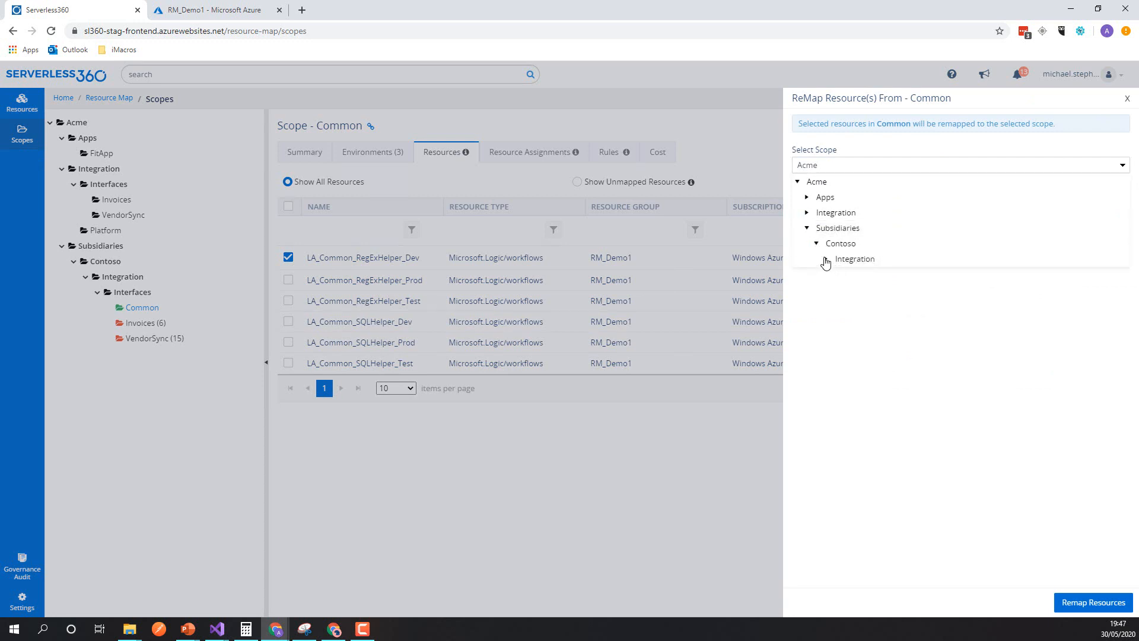
click(825, 261)
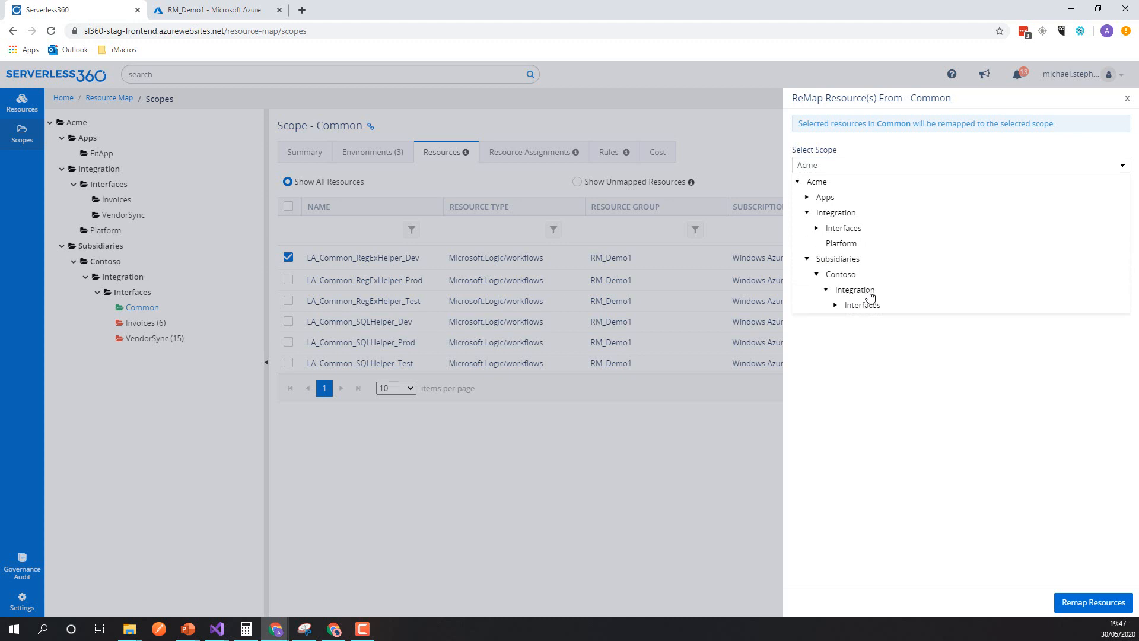
click(836, 306)
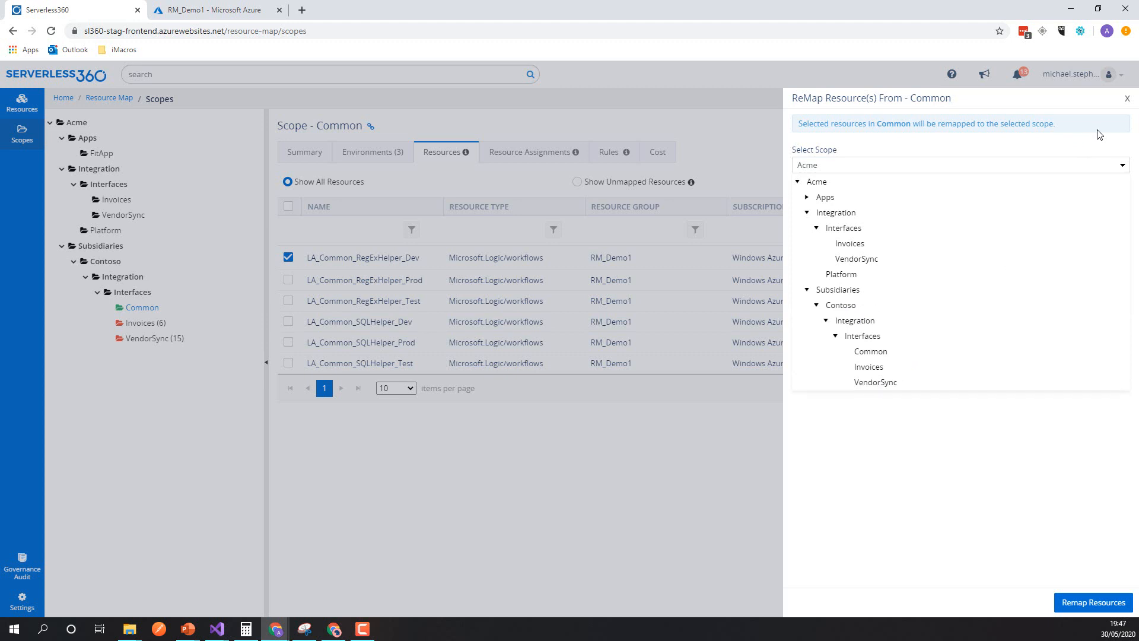
click(1127, 99)
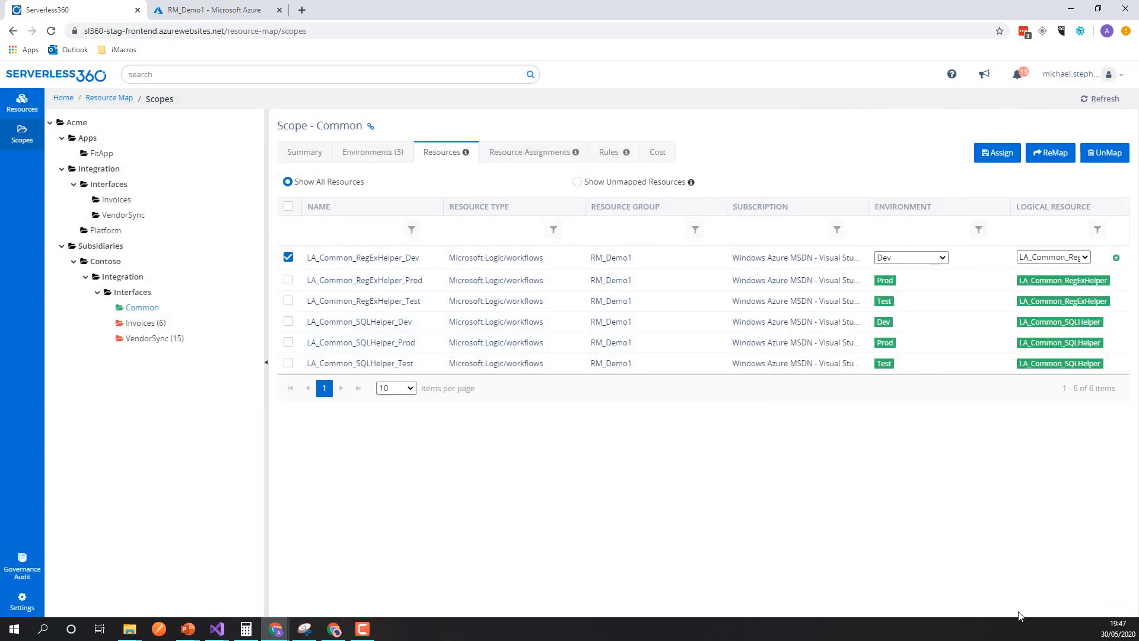